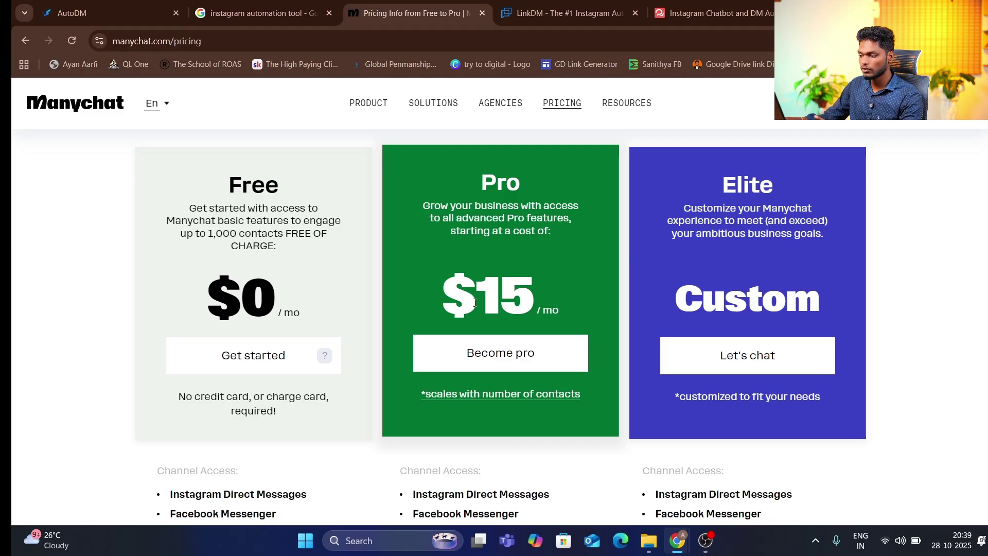
Open the Pro plan's contact-based pricing table via '*scales with number of contacts'
{"action": "scroll", "coordinate": [474, 303], "scroll_direction": "down", "scroll_amount": 3}
{"action": "scroll", "coordinate": [475, 303], "scroll_direction": "down", "scroll_amount": 2}
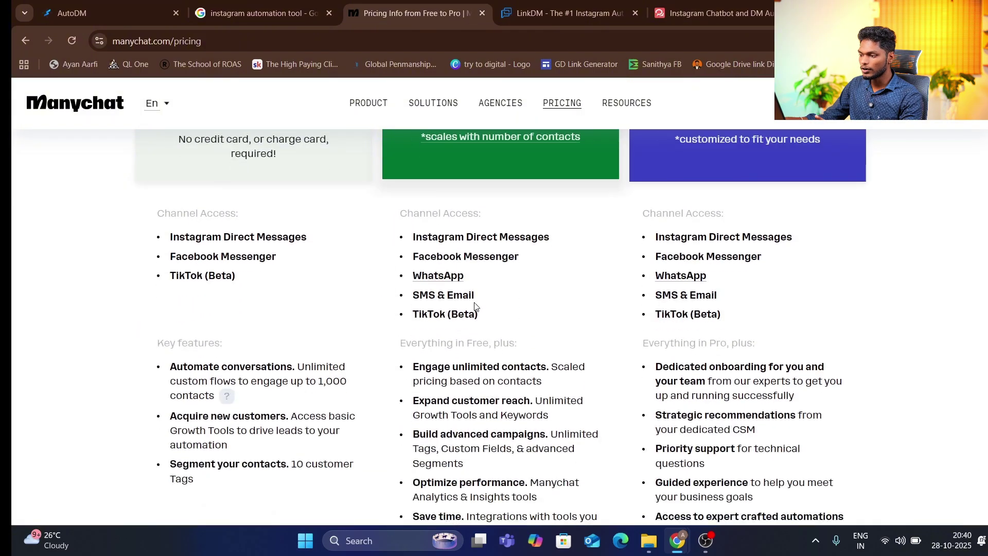
{"action": "scroll", "coordinate": [475, 305], "scroll_direction": "up", "scroll_amount": 3}
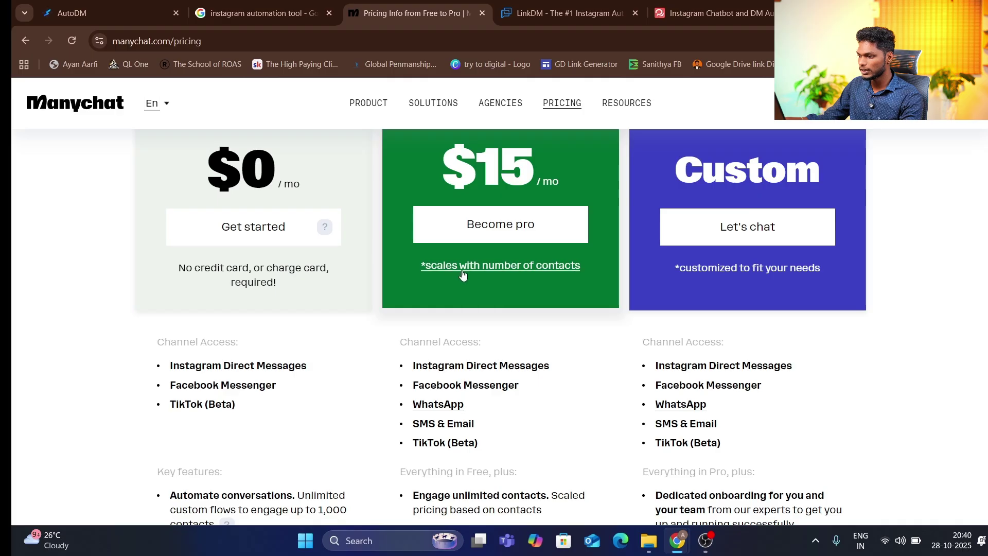
{"action": "left_click", "coordinate": [510, 276]}
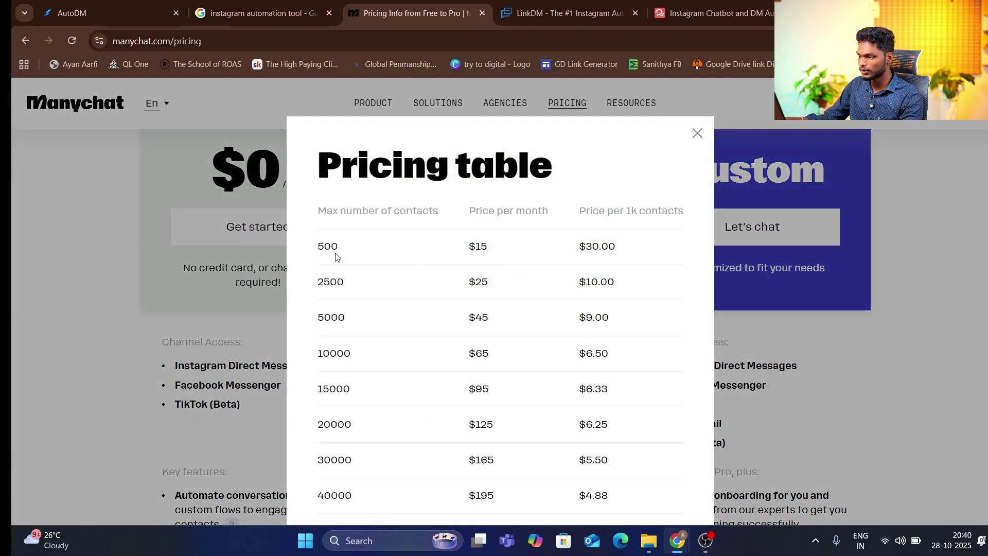
Highlight the 500-contact tier, its $15 and $25 prices, and the price-per-1k column
{"action": "left_click_drag", "start_coordinate": [319, 242], "coordinate": [354, 245]}
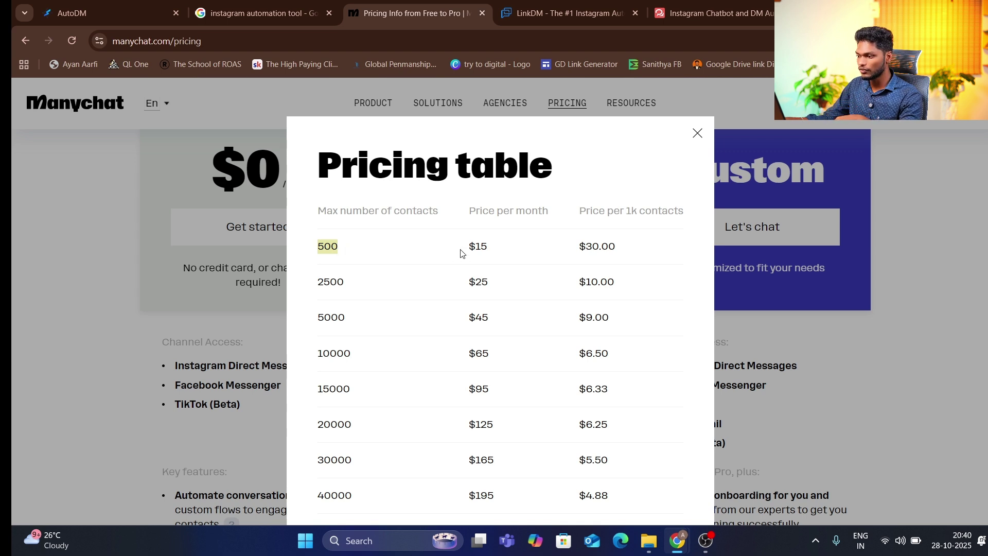
{"action": "left_click_drag", "start_coordinate": [464, 248], "coordinate": [380, 284]}
{"action": "left_click_drag", "start_coordinate": [459, 282], "coordinate": [515, 289]}
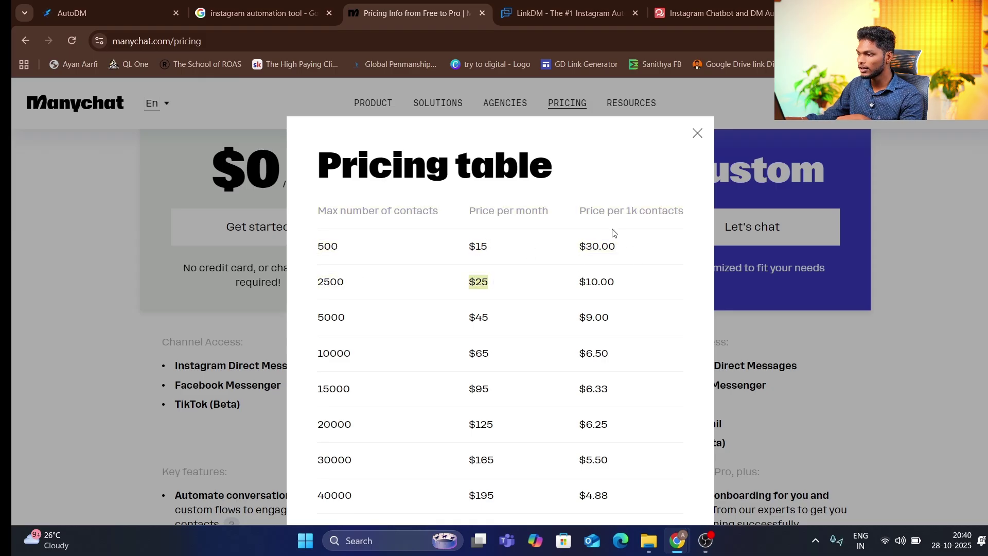
{"action": "left_click_drag", "start_coordinate": [605, 213], "coordinate": [632, 240]}
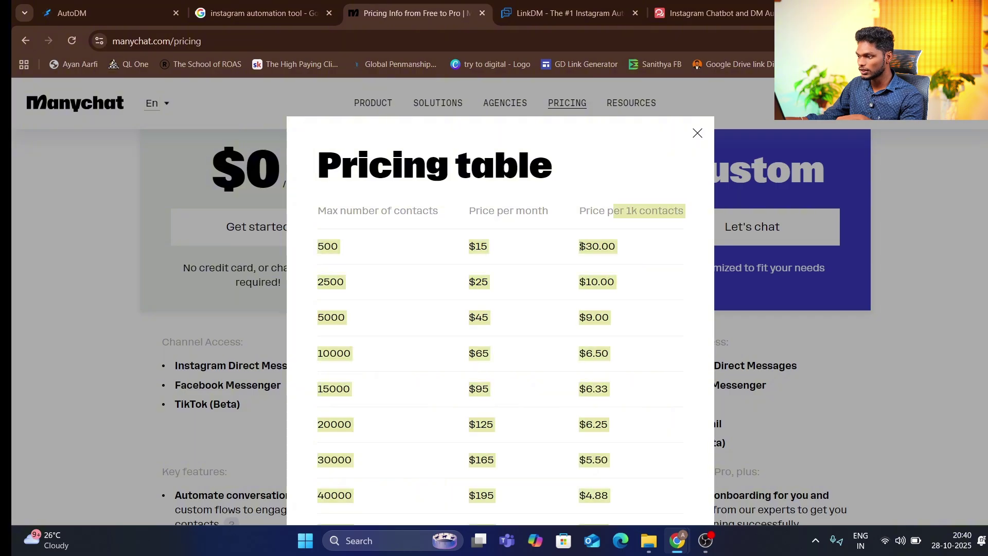
{"action": "left_click", "coordinate": [598, 246]}
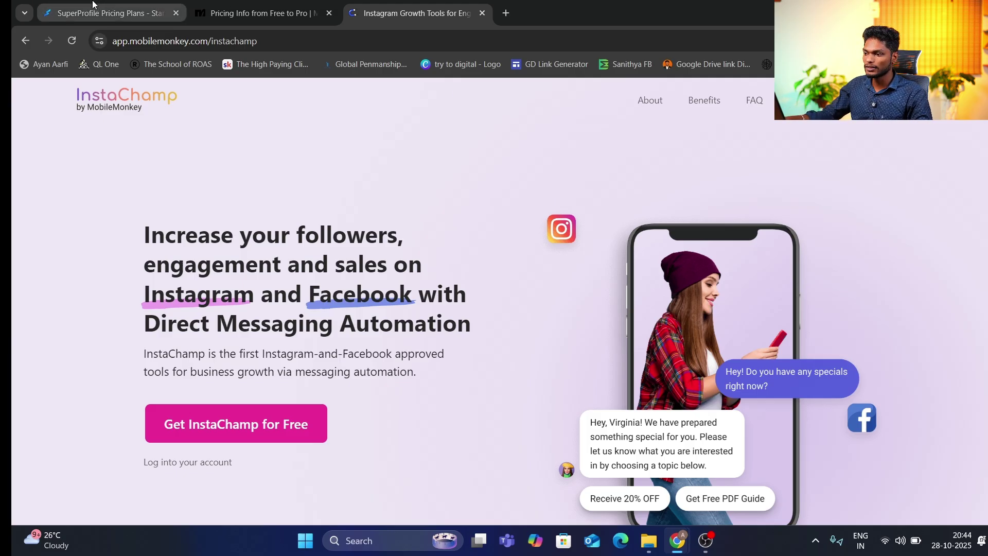
Switch to SuperProfile, go to Home, and browse the AutoDM, SuperLinks, Lead Magnets and store cards
{"action": "left_click", "coordinate": [103, 13]}
{"action": "scroll", "coordinate": [310, 141], "scroll_direction": "up", "scroll_amount": 3}
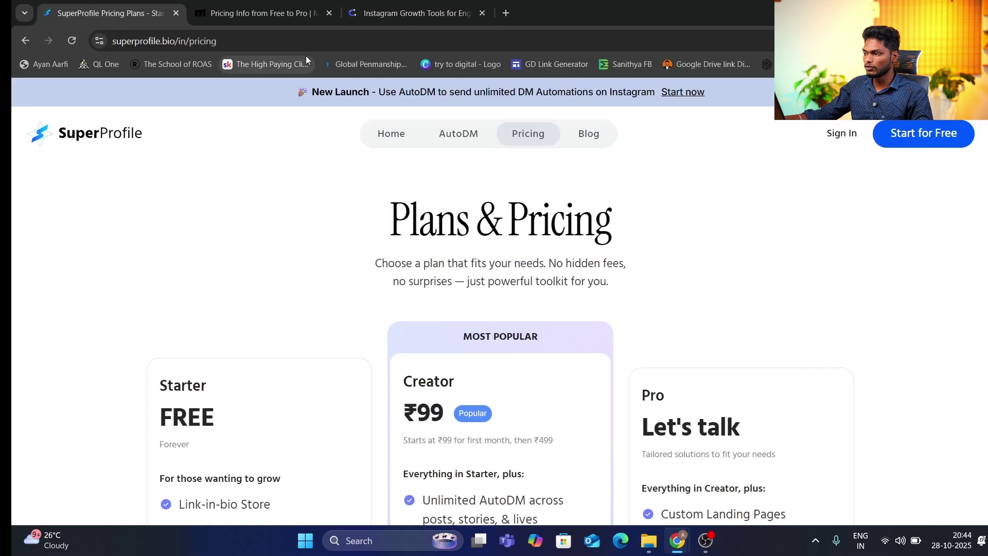
{"action": "left_click", "coordinate": [402, 136]}
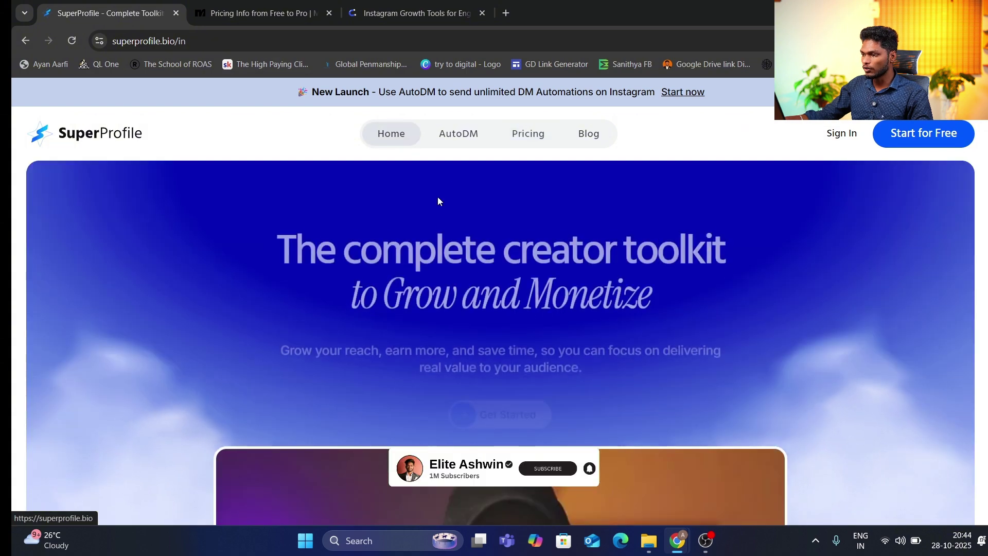
{"action": "scroll", "coordinate": [440, 197], "scroll_direction": "down", "scroll_amount": 8}
{"action": "scroll", "coordinate": [444, 199], "scroll_direction": "down", "scroll_amount": 15}
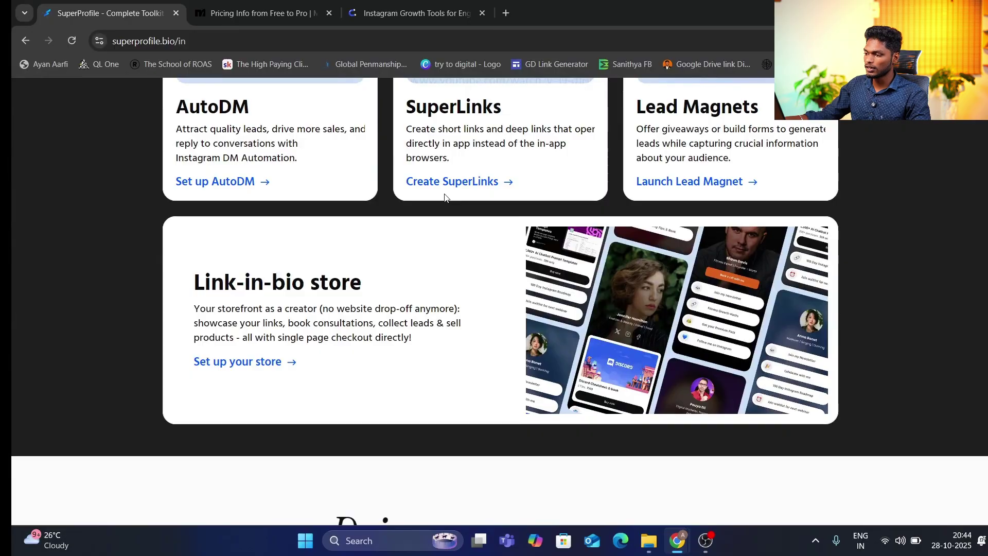
{"action": "scroll", "coordinate": [453, 199], "scroll_direction": "up", "scroll_amount": 7}
{"action": "scroll", "coordinate": [411, 106], "scroll_direction": "up", "scroll_amount": 16}
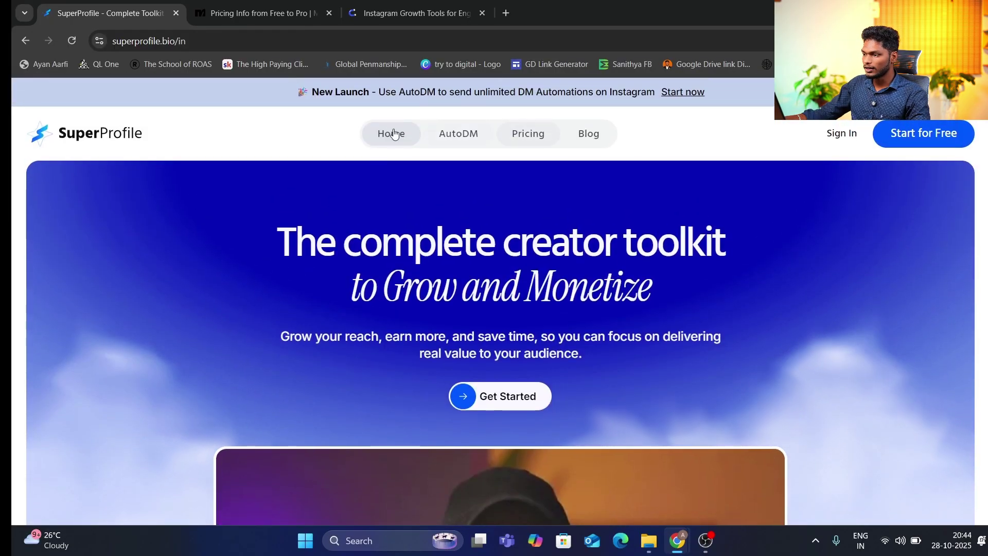
Open Plans & Pricing and highlight the Starter plan's FREE price and Link-in-bio Store feature
{"action": "left_click", "coordinate": [515, 139]}
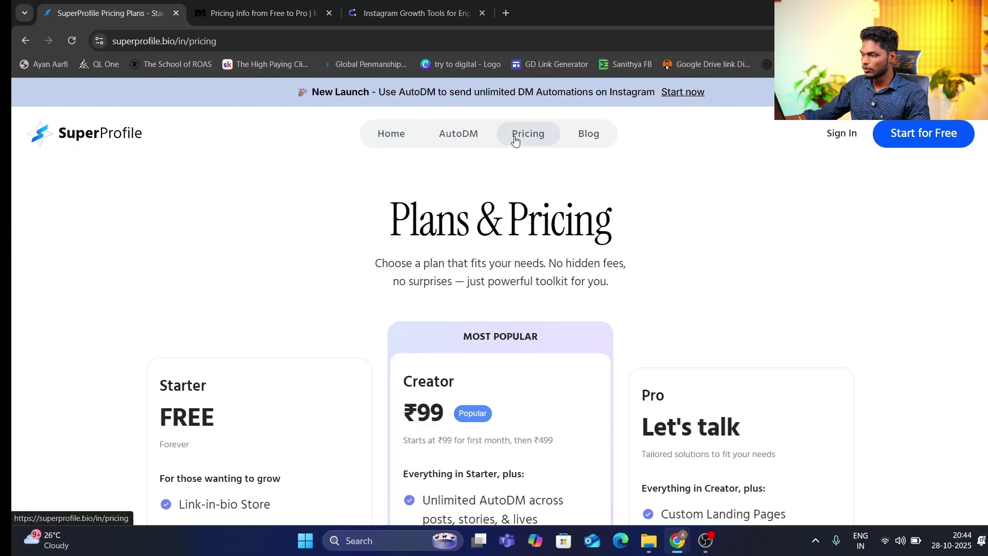
{"action": "scroll", "coordinate": [564, 181], "scroll_direction": "down", "scroll_amount": 1}
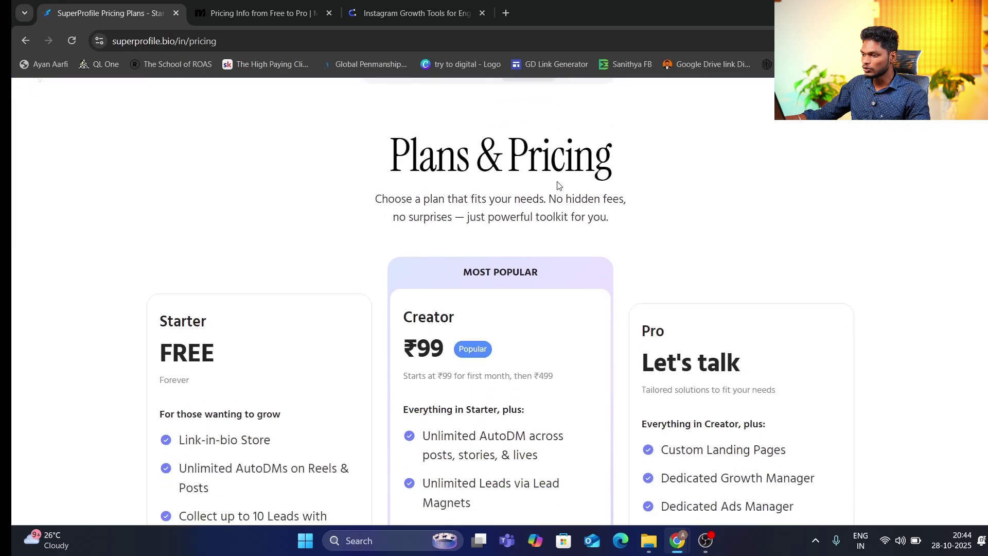
{"action": "scroll", "coordinate": [558, 185], "scroll_direction": "down", "scroll_amount": 2}
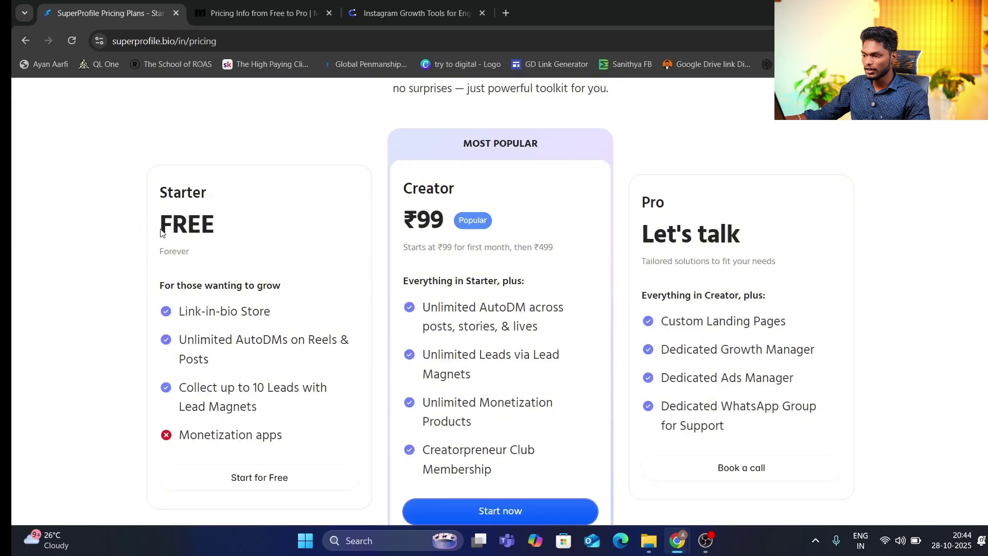
{"action": "left_click_drag", "start_coordinate": [160, 231], "coordinate": [265, 230]}
{"action": "left_click", "coordinate": [265, 230]}
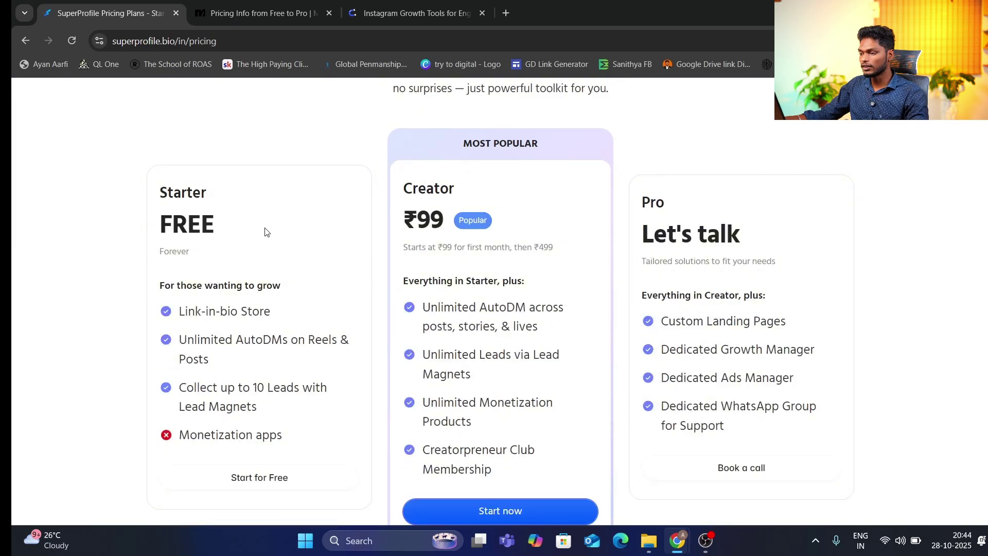
{"action": "scroll", "coordinate": [266, 230], "scroll_direction": "down", "scroll_amount": 1}
{"action": "left_click_drag", "start_coordinate": [195, 247], "coordinate": [286, 248]}
{"action": "left_click", "coordinate": [290, 247]}
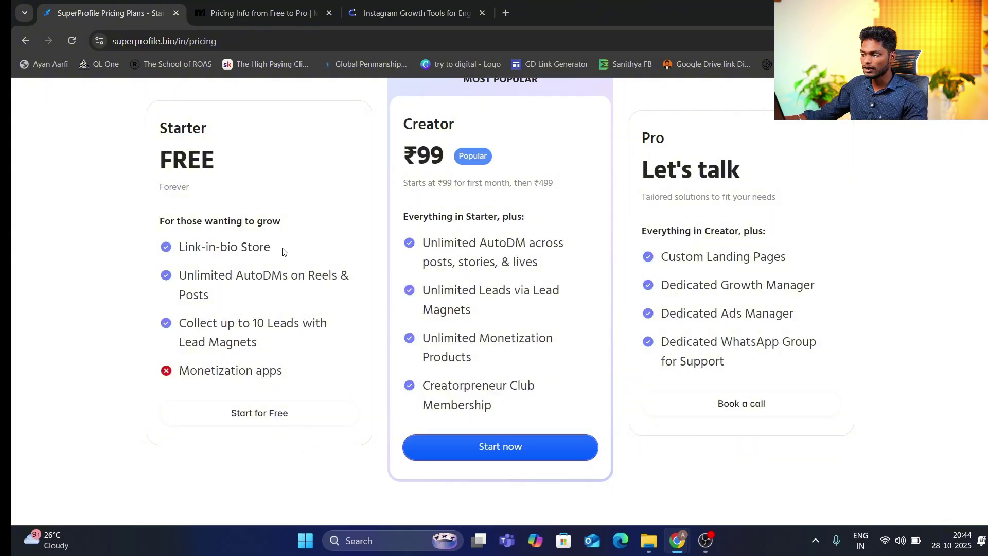
{"action": "left_click_drag", "start_coordinate": [283, 251], "coordinate": [190, 247]}
{"action": "left_click", "coordinate": [308, 245]}
Scroll through the plan features and highlight the 10 leads limit
{"action": "scroll", "coordinate": [309, 246], "scroll_direction": "down", "scroll_amount": 1}
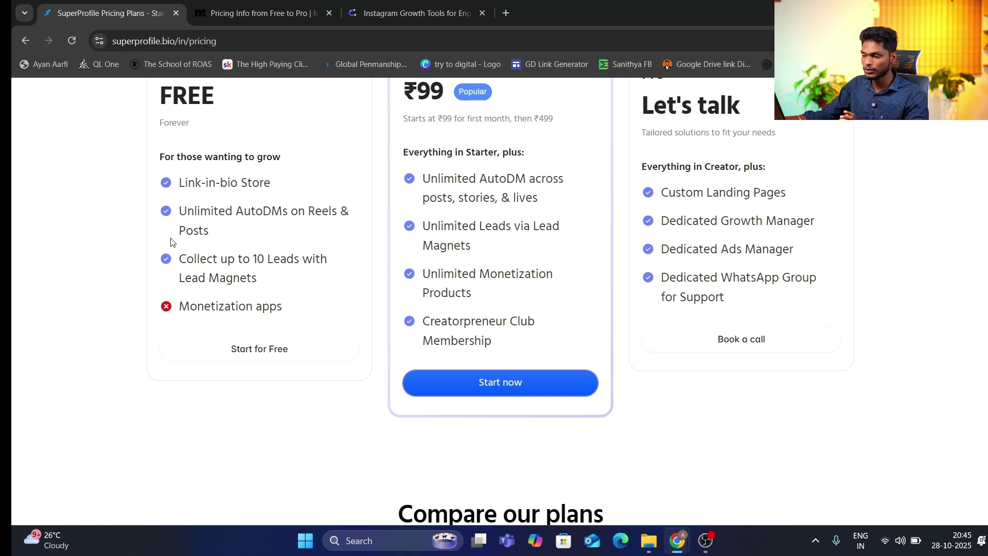
{"action": "scroll", "coordinate": [203, 246], "scroll_direction": "down", "scroll_amount": 1}
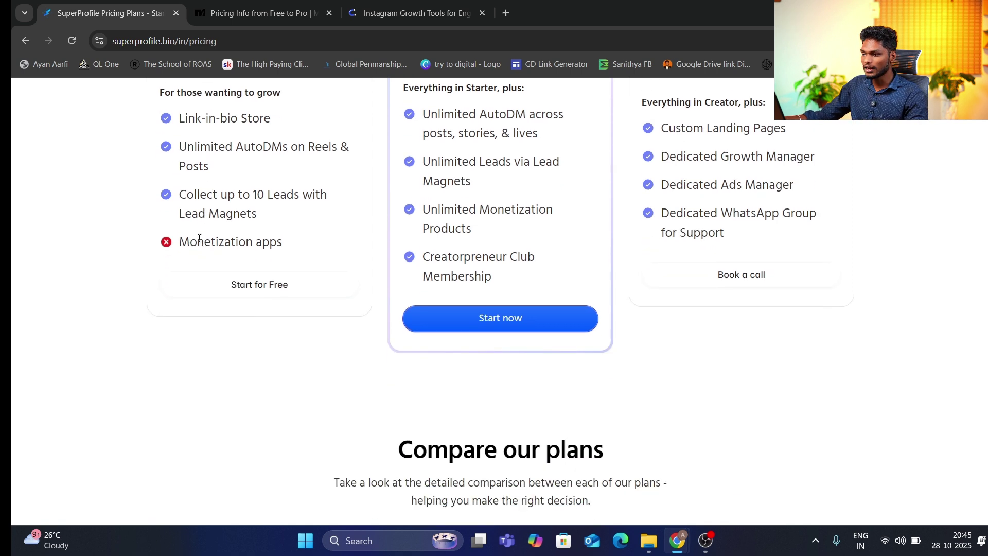
{"action": "double_click", "coordinate": [253, 198]}
{"action": "left_click", "coordinate": [253, 206]}
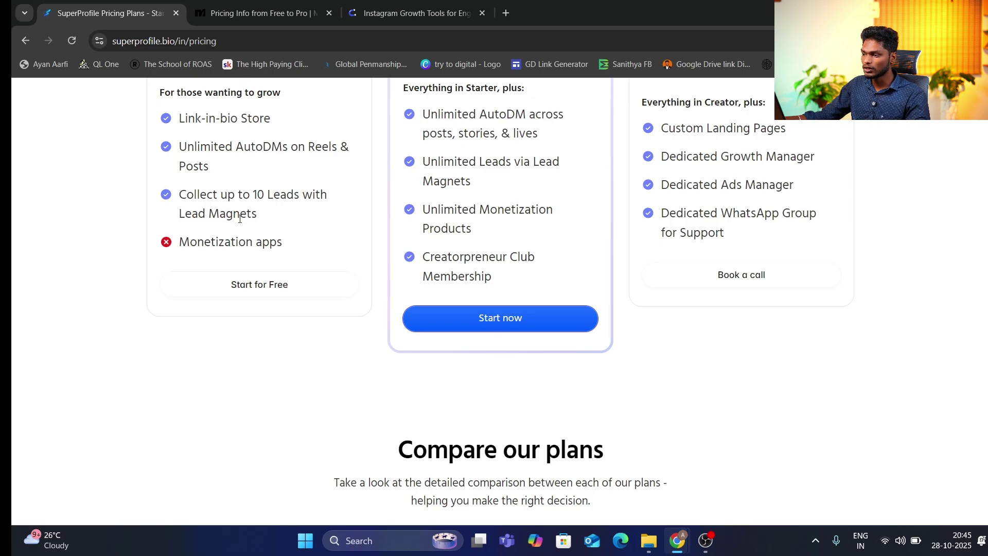
{"action": "scroll", "coordinate": [255, 211], "scroll_direction": "up", "scroll_amount": 1}
{"action": "left_click_drag", "start_coordinate": [253, 256], "coordinate": [282, 252]}
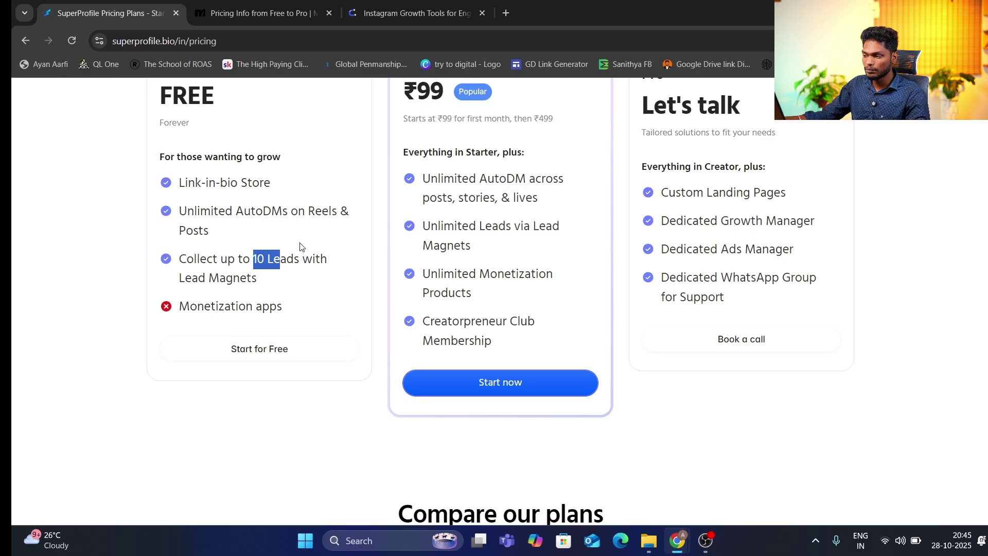
{"action": "left_click", "coordinate": [300, 245]}
{"action": "scroll", "coordinate": [516, 194], "scroll_direction": "up", "scroll_amount": 2}
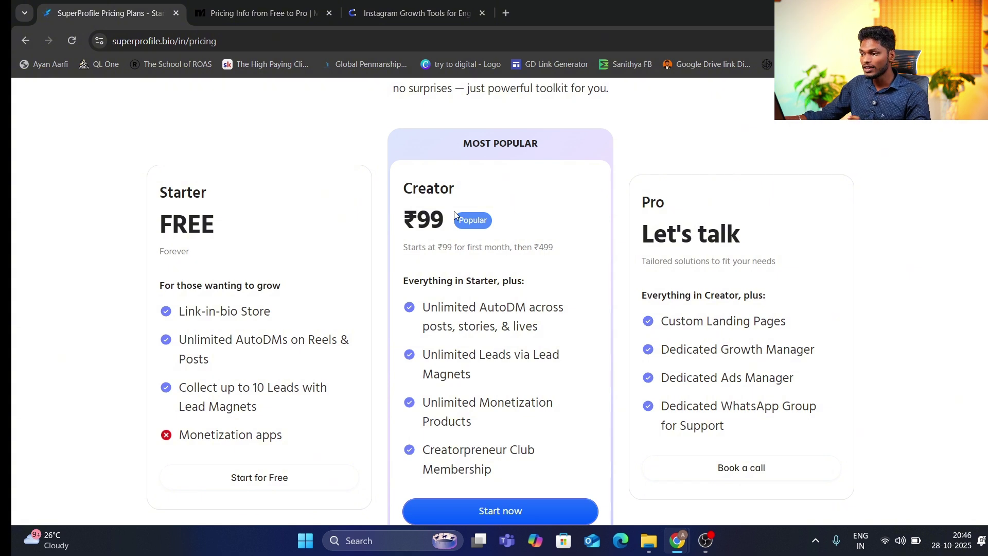
{"action": "left_click_drag", "start_coordinate": [435, 220], "coordinate": [404, 220]}
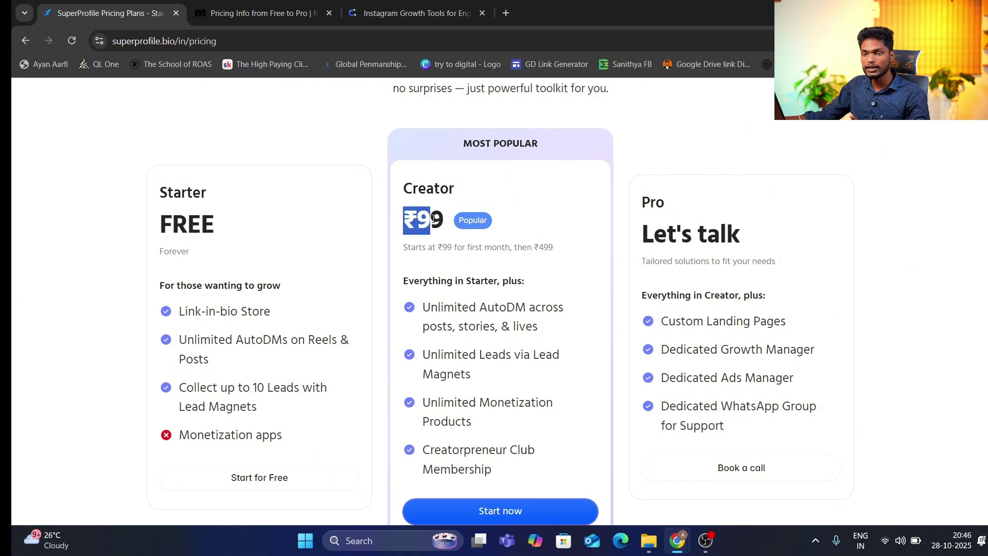
{"action": "left_click", "coordinate": [434, 220]}
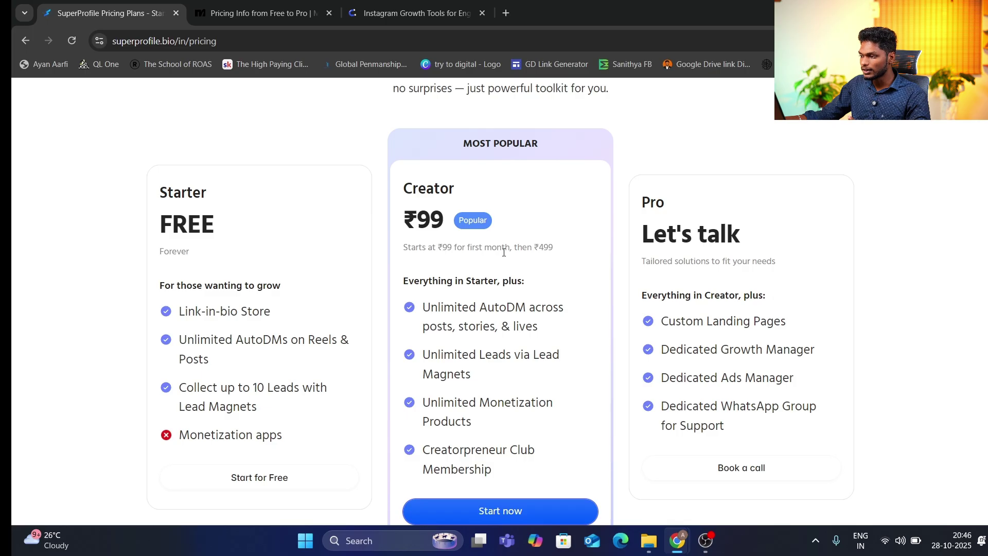
{"action": "left_click_drag", "start_coordinate": [532, 248], "coordinate": [594, 254]}
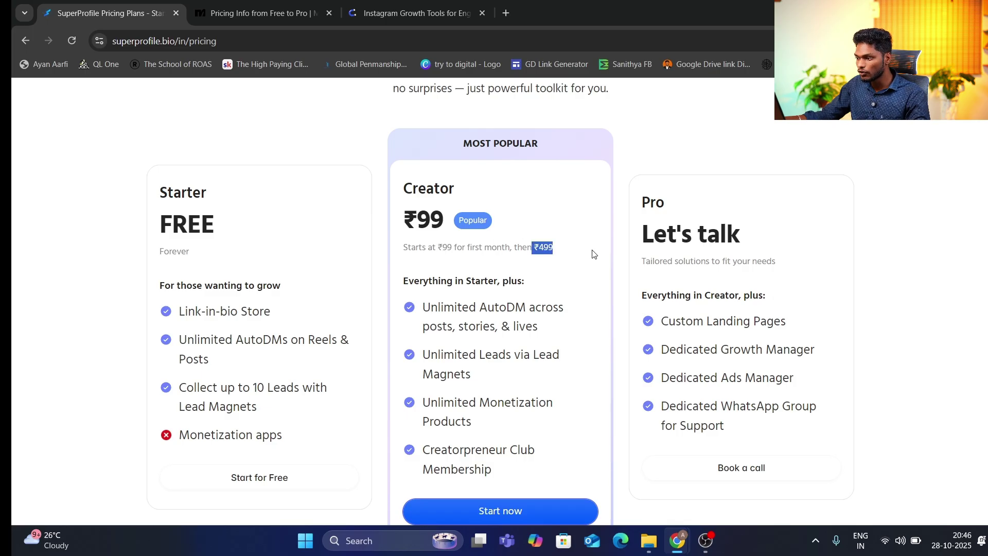
{"action": "left_click", "coordinate": [583, 253]}
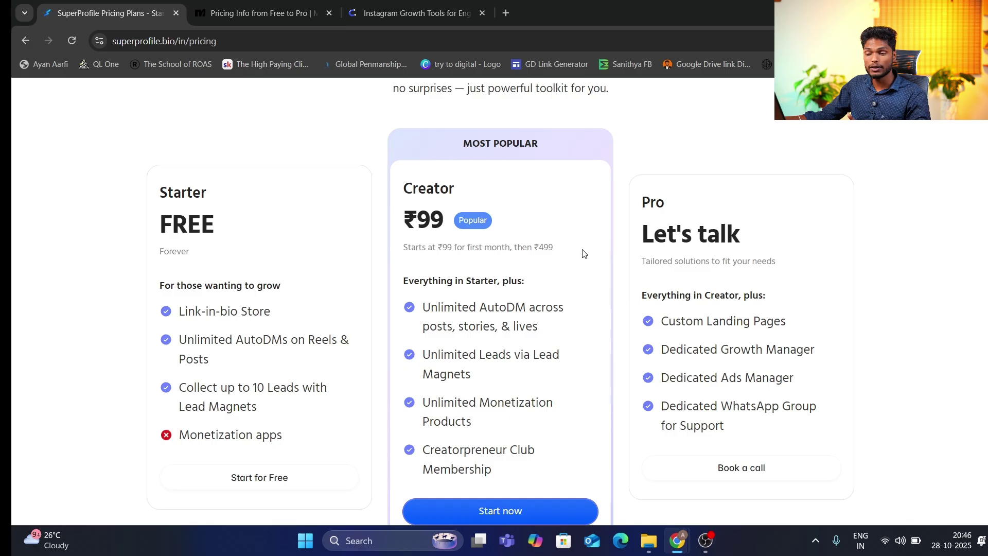
{"action": "left_click_drag", "start_coordinate": [476, 307], "coordinate": [535, 326]}
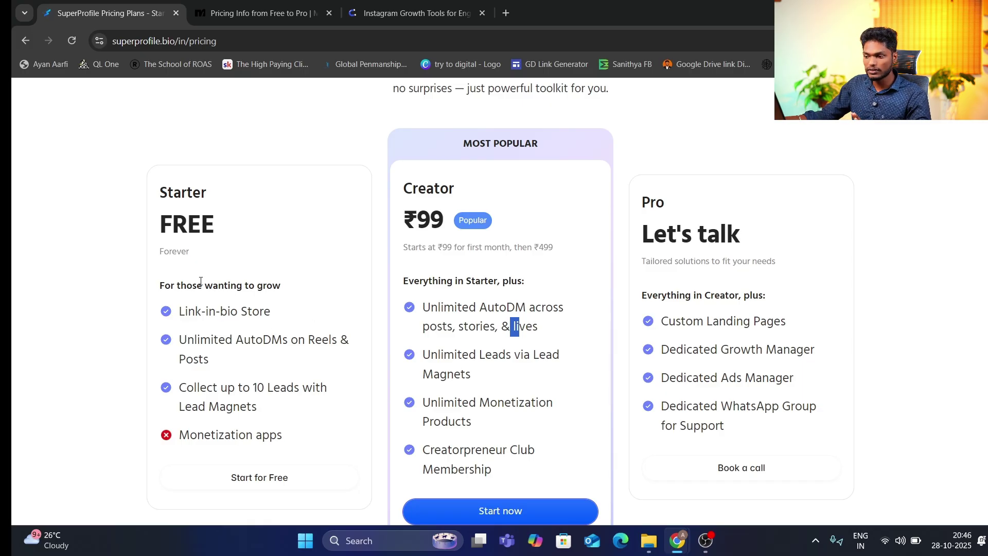
{"action": "left_click_drag", "start_coordinate": [296, 340], "coordinate": [211, 360]}
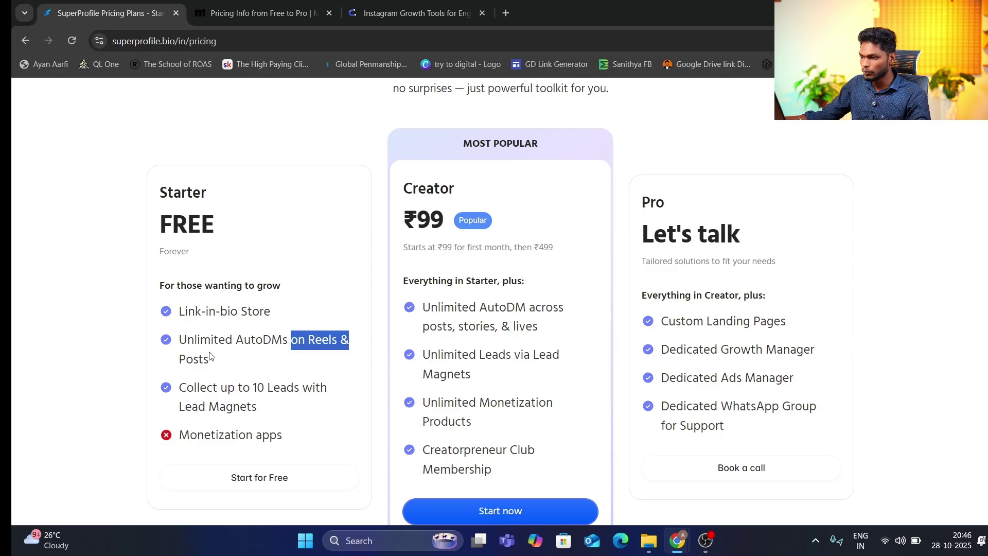
{"action": "triple_click", "coordinate": [162, 360]}
{"action": "left_click", "coordinate": [259, 352]}
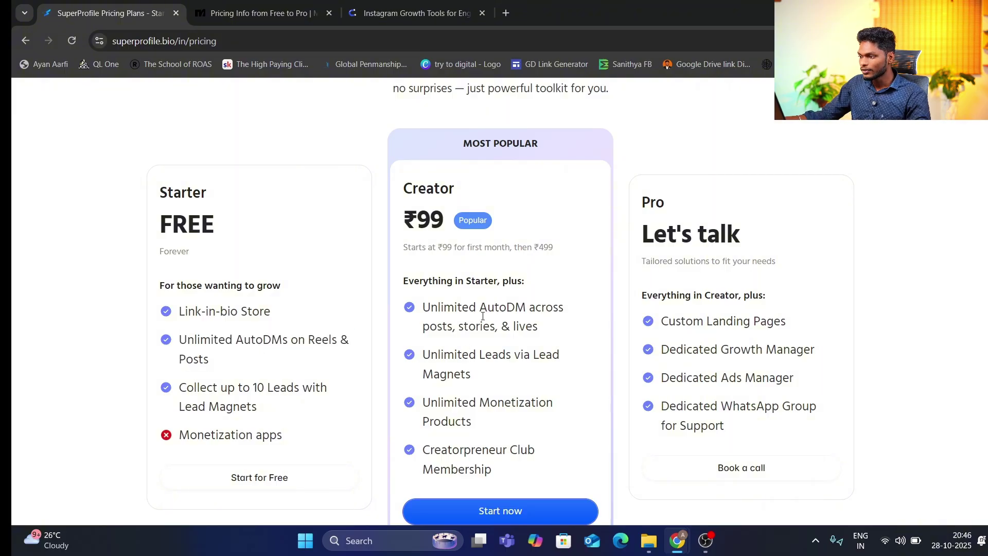
{"action": "left_click_drag", "start_coordinate": [483, 316], "coordinate": [576, 322]}
{"action": "left_click", "coordinate": [571, 320]}
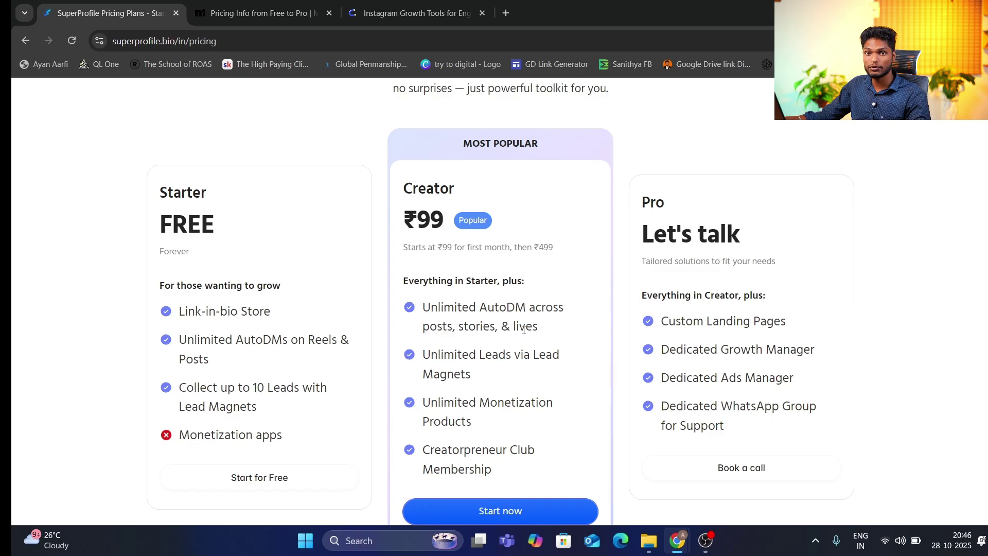
{"action": "scroll", "coordinate": [524, 330], "scroll_direction": "down", "scroll_amount": 1}
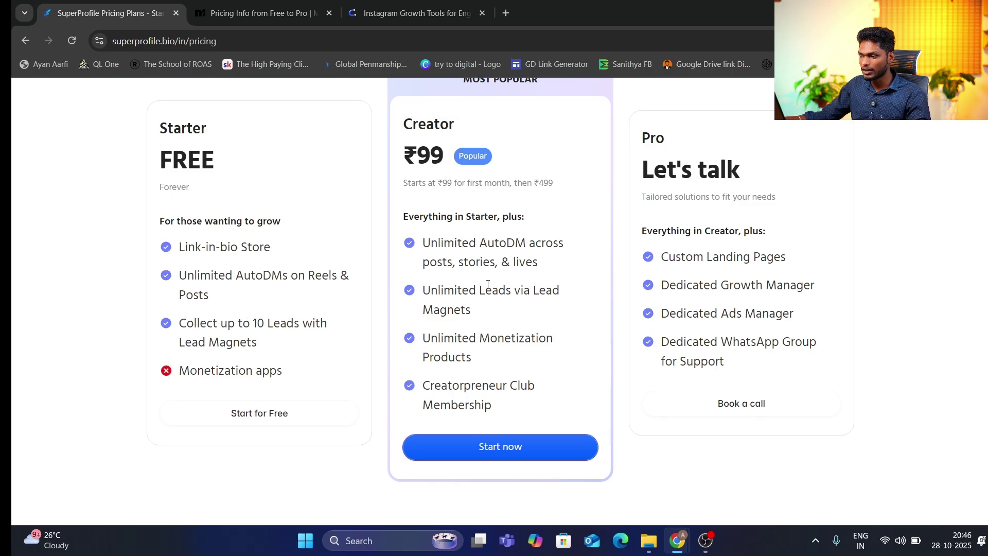
{"action": "scroll", "coordinate": [488, 284], "scroll_direction": "up", "scroll_amount": 1}
{"action": "scroll", "coordinate": [476, 300], "scroll_direction": "down", "scroll_amount": 1}
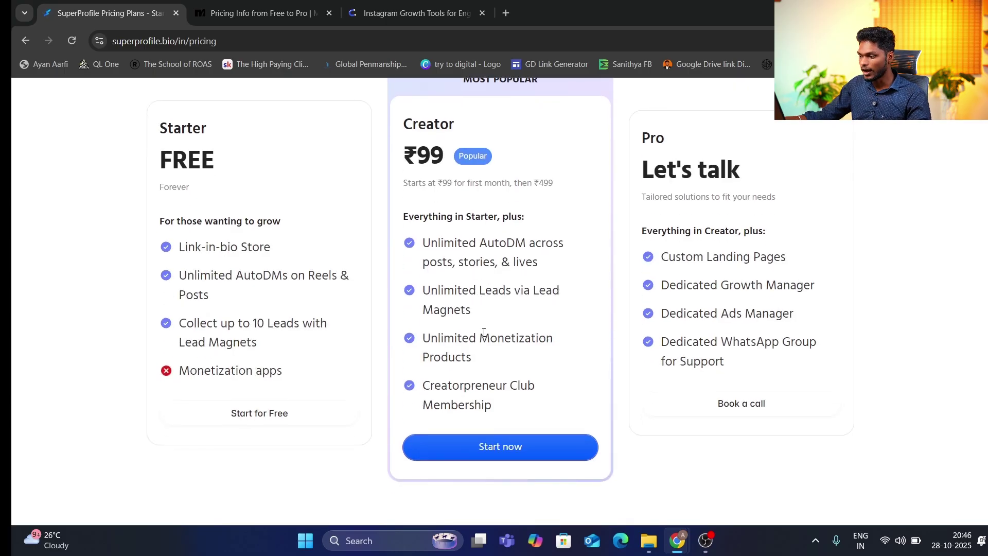
{"action": "scroll", "coordinate": [486, 331], "scroll_direction": "down", "scroll_amount": 1}
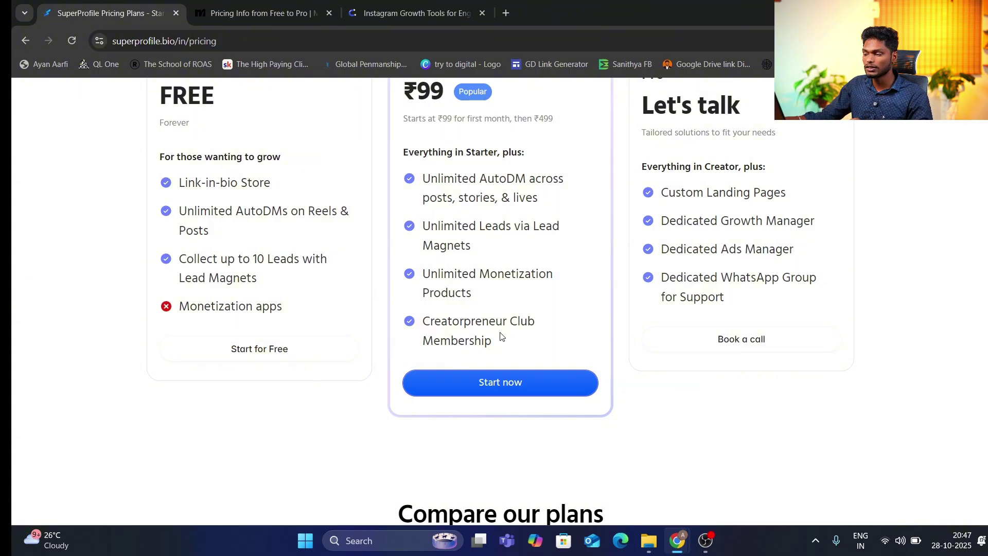
{"action": "scroll", "coordinate": [502, 337], "scroll_direction": "down", "scroll_amount": 5}
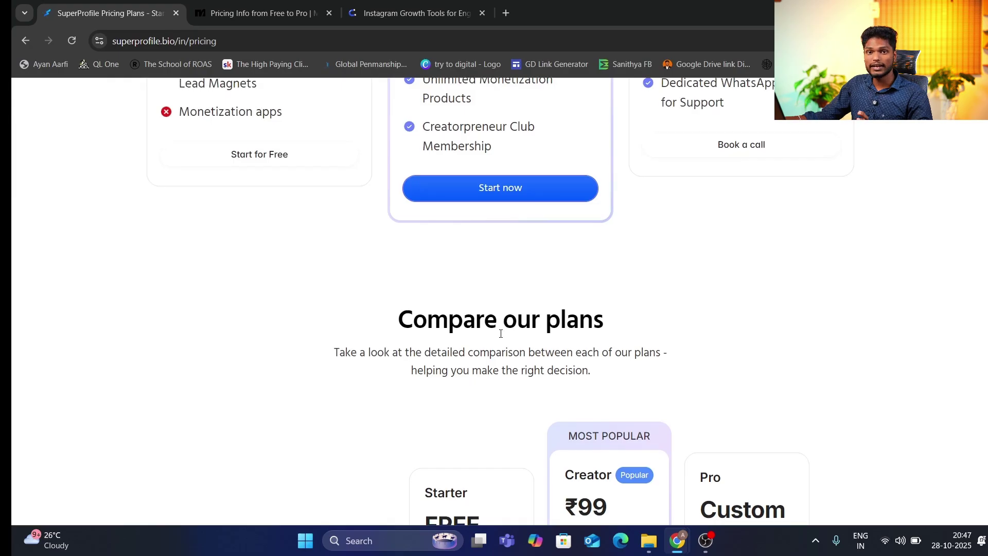
{"action": "scroll", "coordinate": [502, 336], "scroll_direction": "down", "scroll_amount": 5}
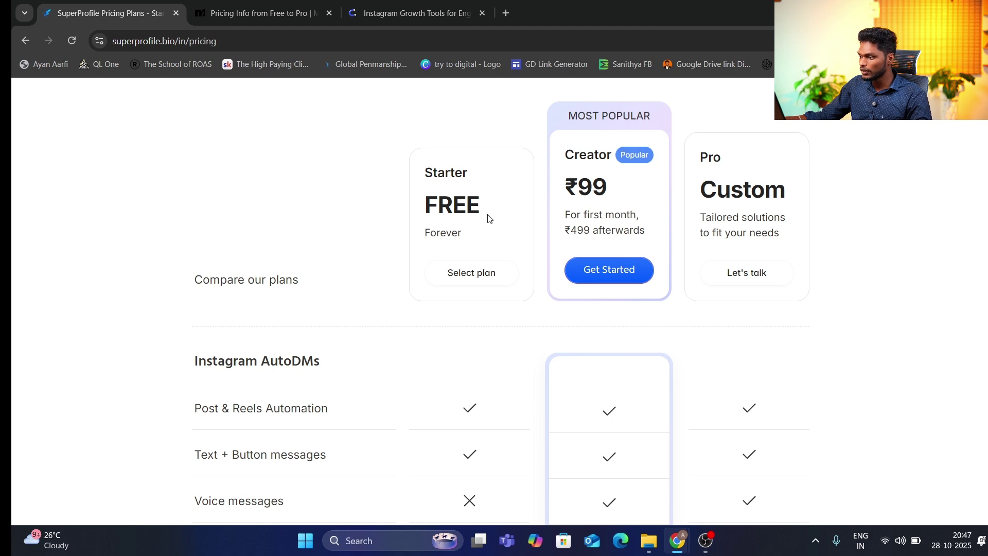
{"action": "scroll", "coordinate": [487, 216], "scroll_direction": "down", "scroll_amount": 4}
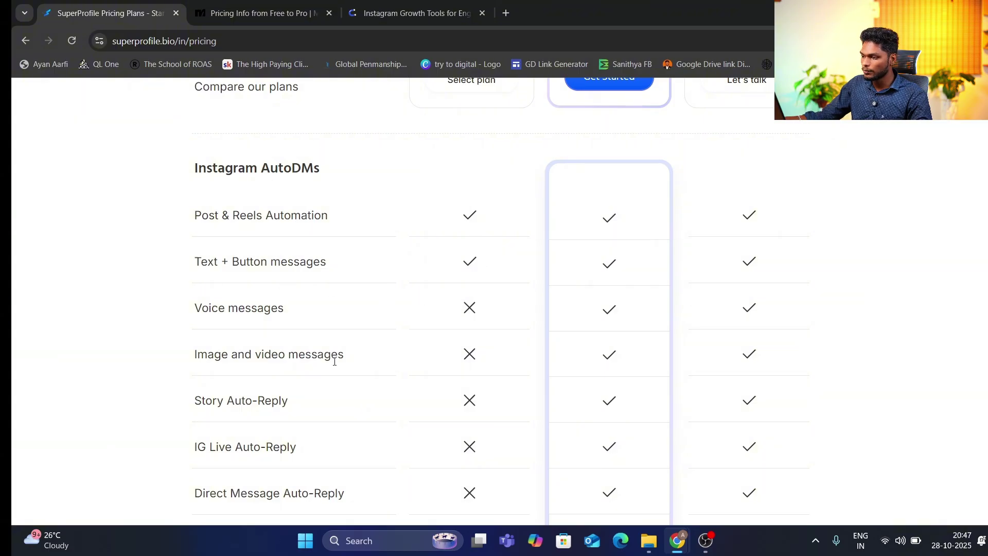
{"action": "scroll", "coordinate": [309, 345], "scroll_direction": "down", "scroll_amount": 1}
{"action": "scroll", "coordinate": [493, 309], "scroll_direction": "down", "scroll_amount": 1}
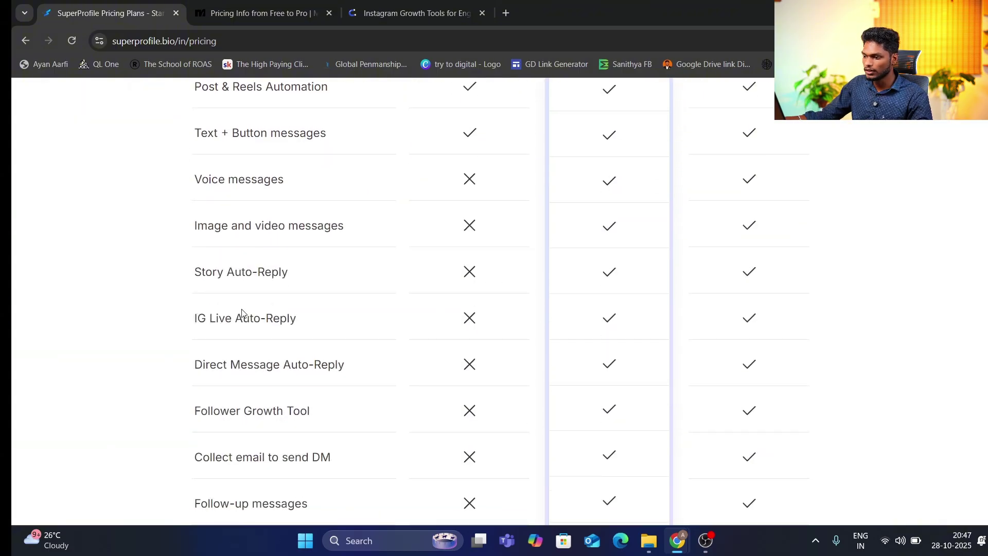
{"action": "scroll", "coordinate": [470, 297], "scroll_direction": "down", "scroll_amount": 1}
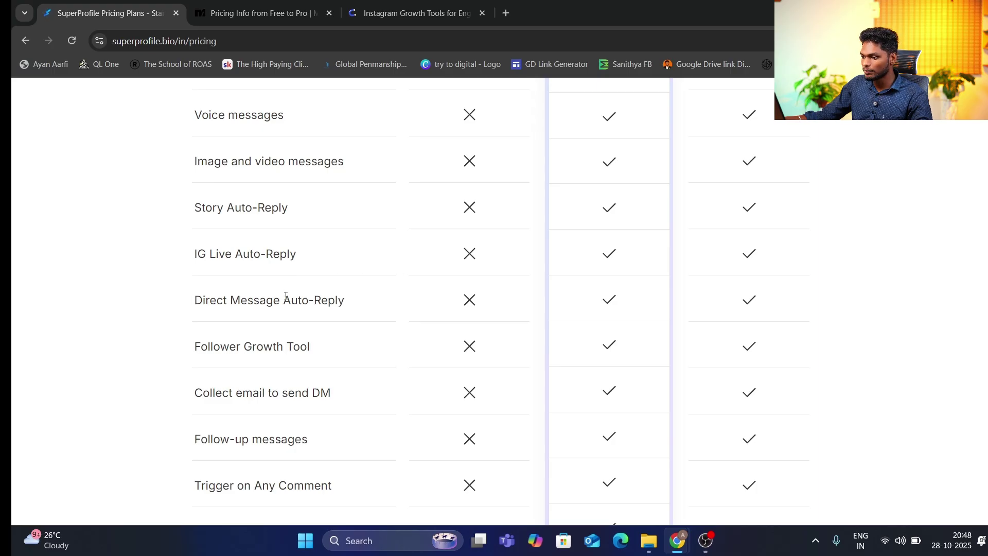
{"action": "scroll", "coordinate": [420, 296], "scroll_direction": "down", "scroll_amount": 2}
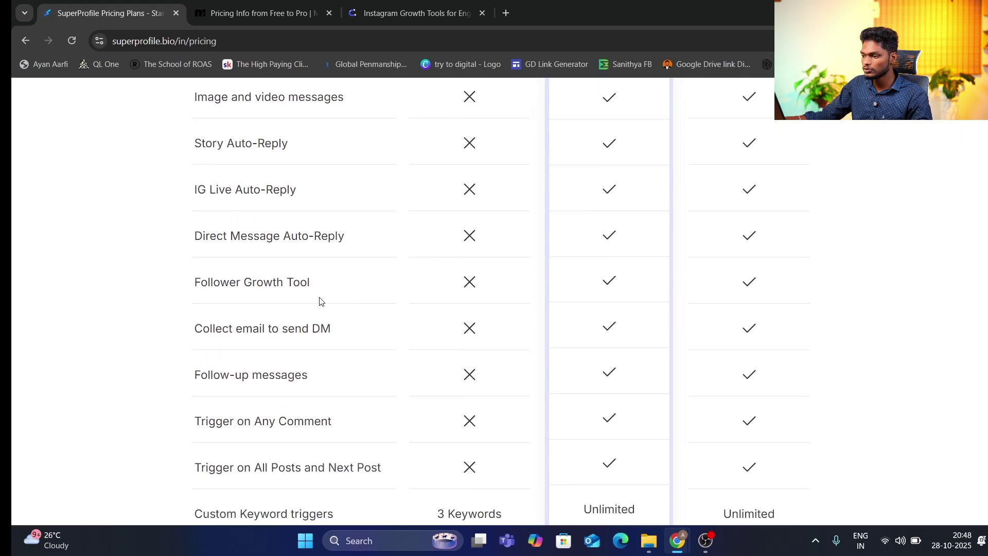
{"action": "scroll", "coordinate": [420, 290], "scroll_direction": "down", "scroll_amount": 4}
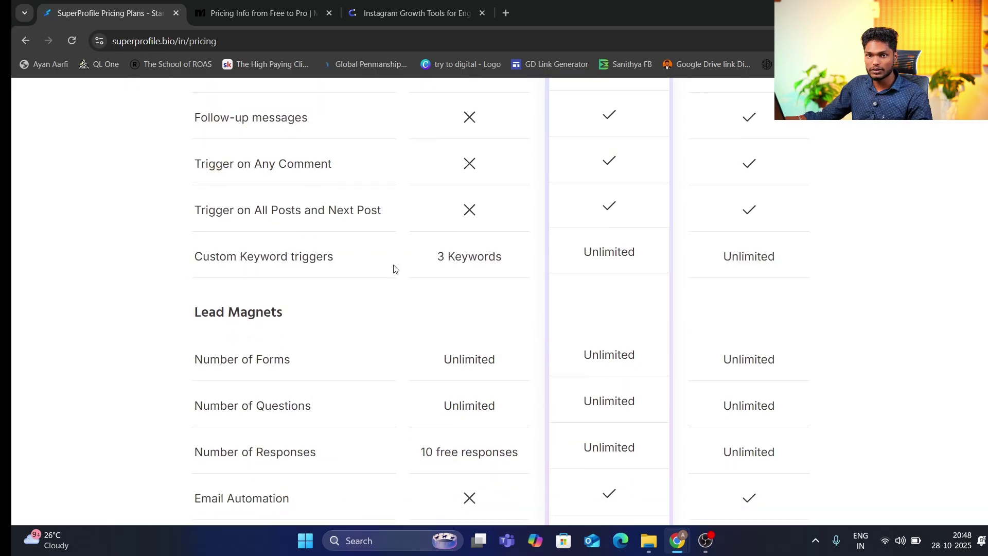
{"action": "scroll", "coordinate": [319, 277], "scroll_direction": "down", "scroll_amount": 1}
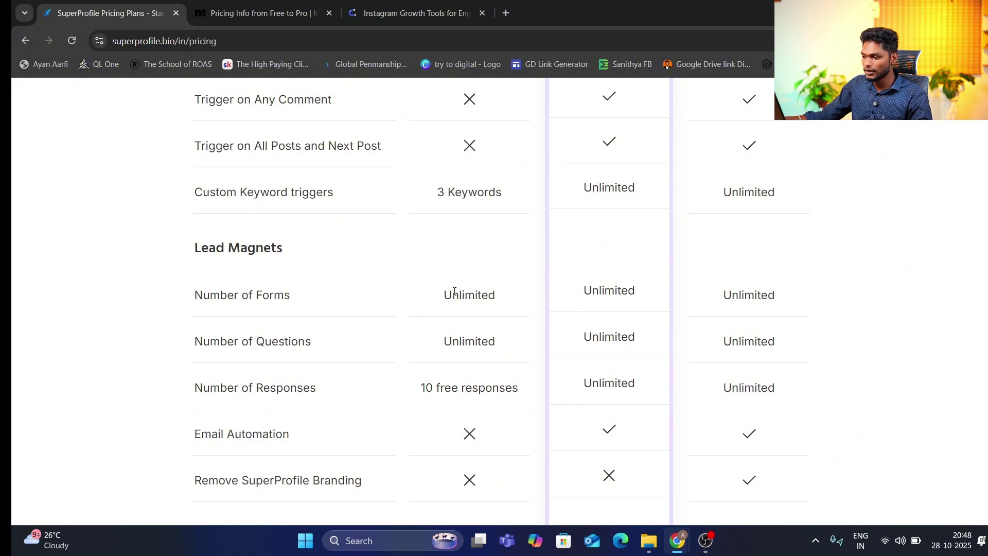
{"action": "scroll", "coordinate": [456, 339], "scroll_direction": "down", "scroll_amount": 1}
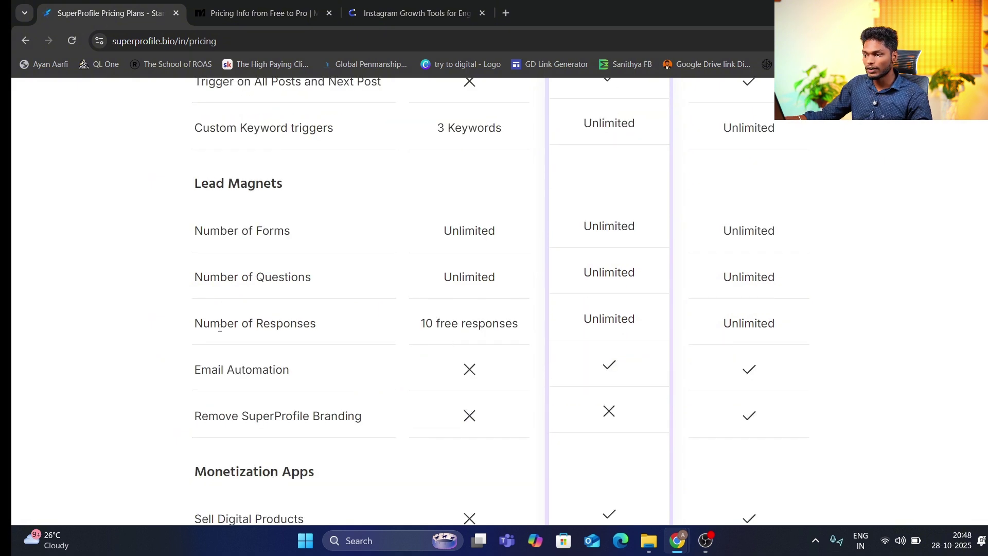
{"action": "left_click_drag", "start_coordinate": [219, 327], "coordinate": [324, 324]}
{"action": "left_click", "coordinate": [405, 322]}
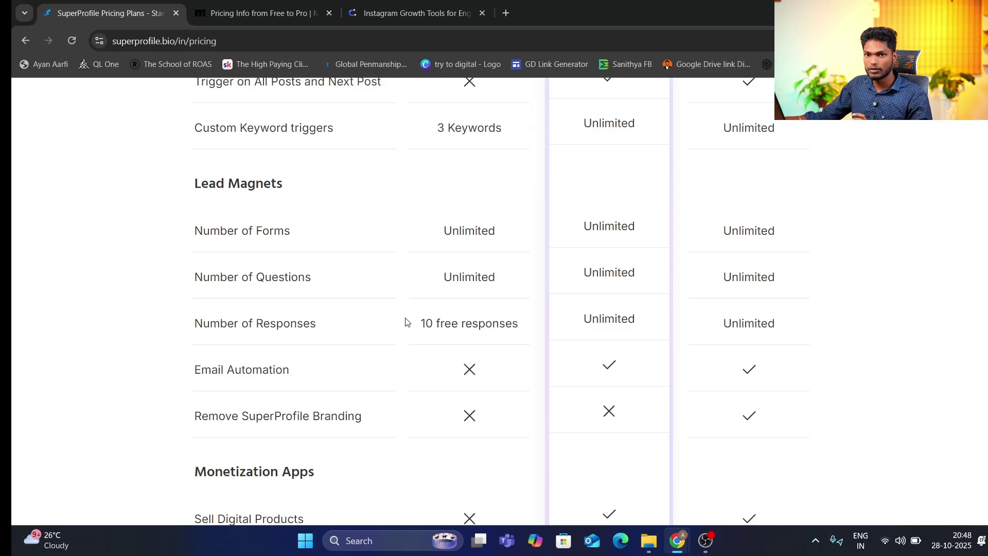
{"action": "scroll", "coordinate": [407, 320], "scroll_direction": "down", "scroll_amount": 1}
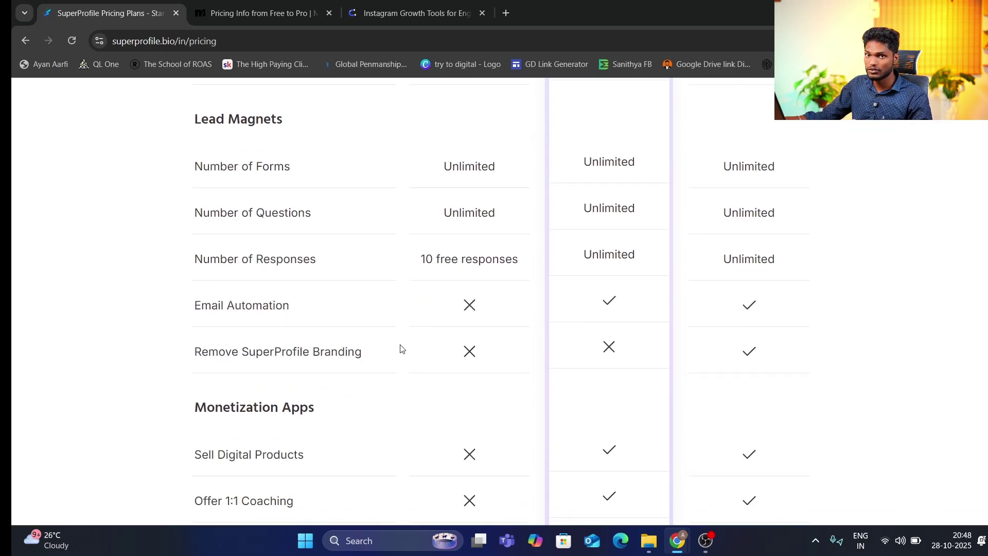
{"action": "scroll", "coordinate": [402, 348], "scroll_direction": "down", "scroll_amount": 1}
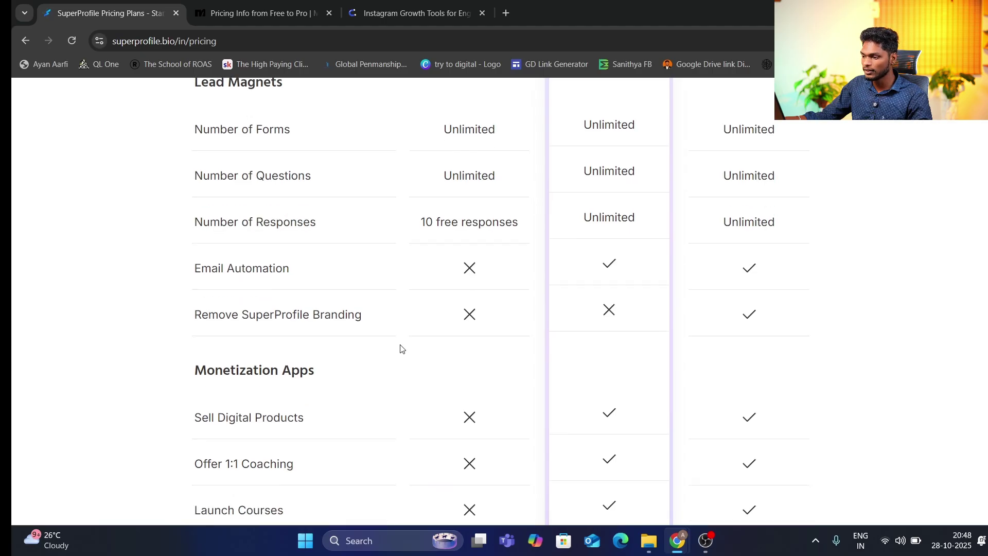
{"action": "scroll", "coordinate": [401, 348], "scroll_direction": "up", "scroll_amount": 14}
{"action": "scroll", "coordinate": [400, 347], "scroll_direction": "up", "scroll_amount": 8}
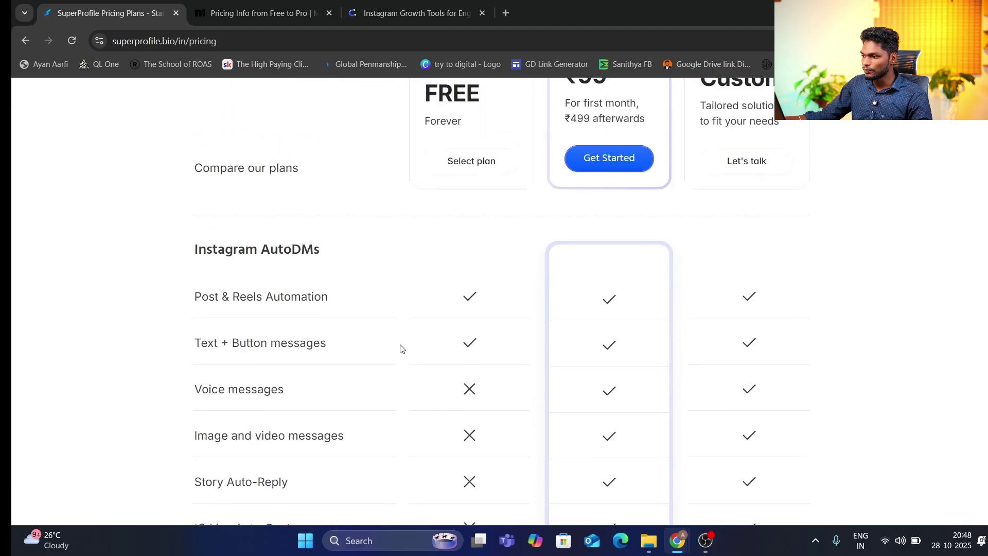
{"action": "scroll", "coordinate": [588, 352], "scroll_direction": "down", "scroll_amount": 1}
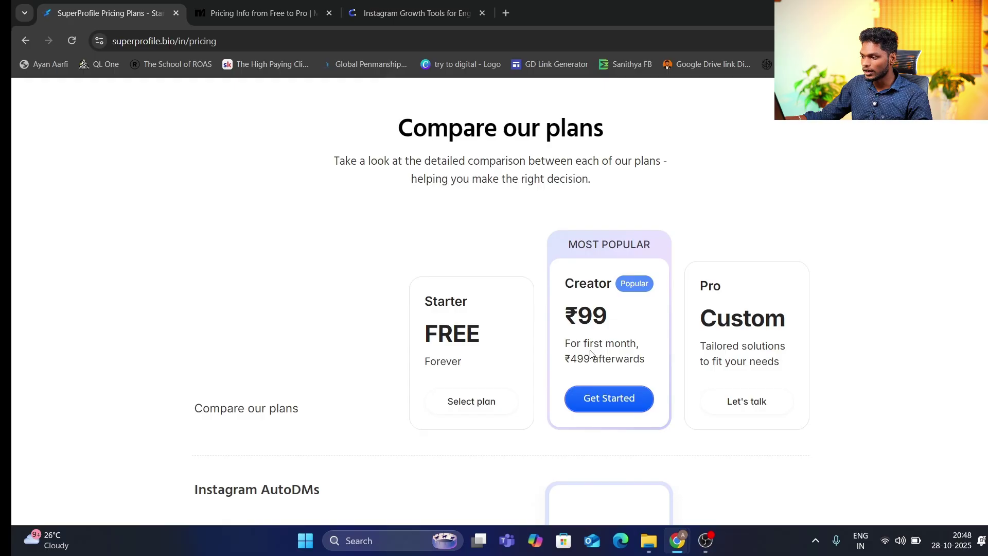
{"action": "scroll", "coordinate": [590, 353], "scroll_direction": "down", "scroll_amount": 5}
{"action": "scroll", "coordinate": [562, 287], "scroll_direction": "down", "scroll_amount": 2}
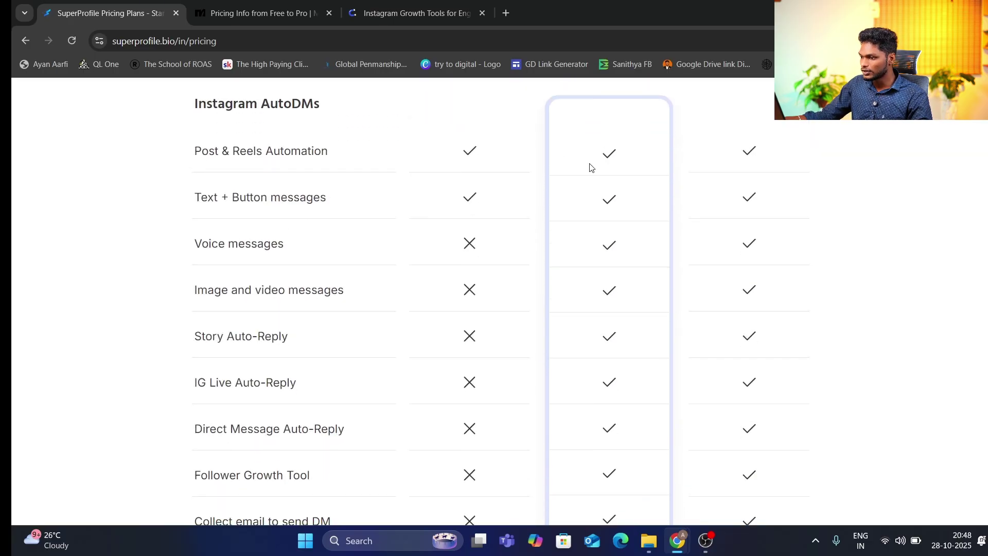
{"action": "scroll", "coordinate": [381, 233], "scroll_direction": "down", "scroll_amount": 1}
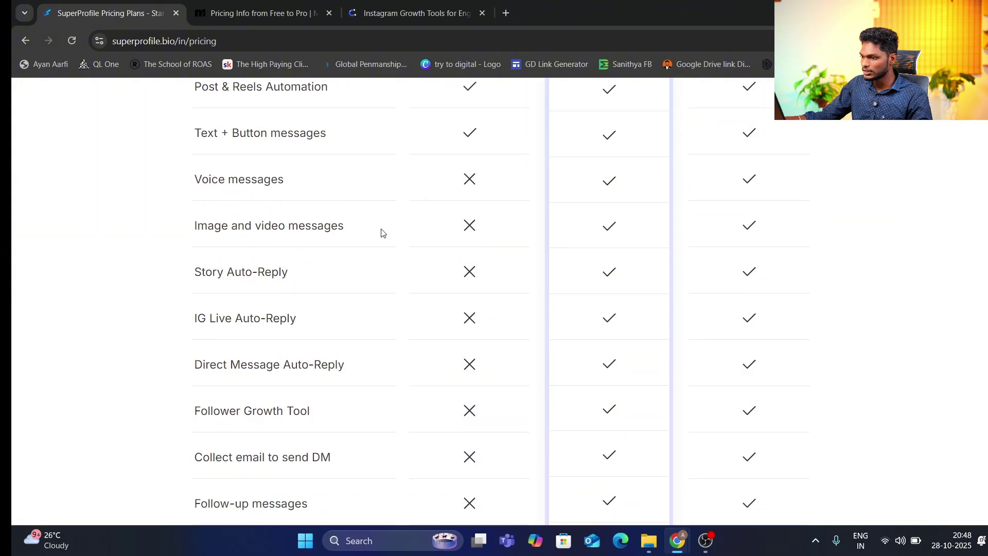
{"action": "scroll", "coordinate": [585, 226], "scroll_direction": "down", "scroll_amount": 2}
{"action": "scroll", "coordinate": [630, 214], "scroll_direction": "up", "scroll_amount": 1}
{"action": "scroll", "coordinate": [612, 221], "scroll_direction": "down", "scroll_amount": 1}
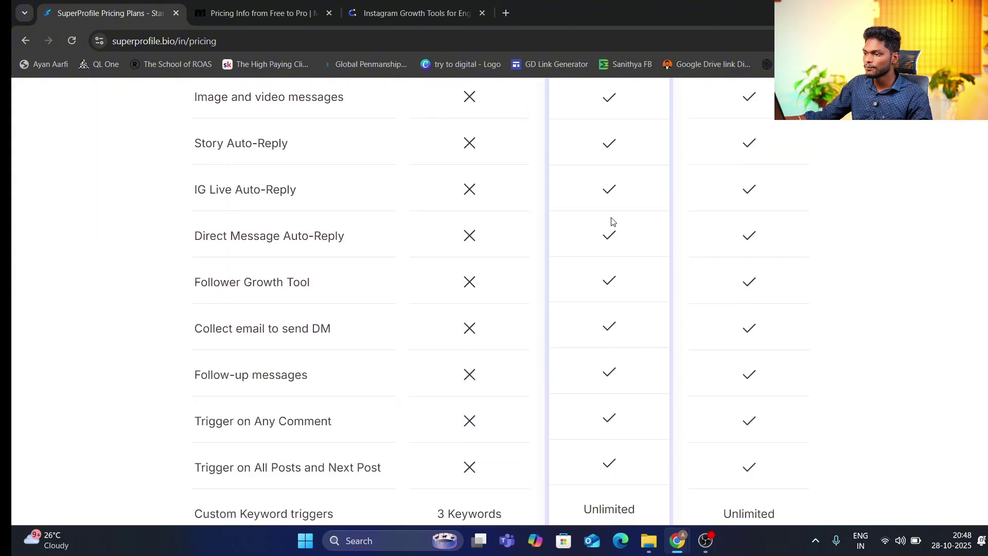
{"action": "scroll", "coordinate": [612, 221], "scroll_direction": "down", "scroll_amount": 4}
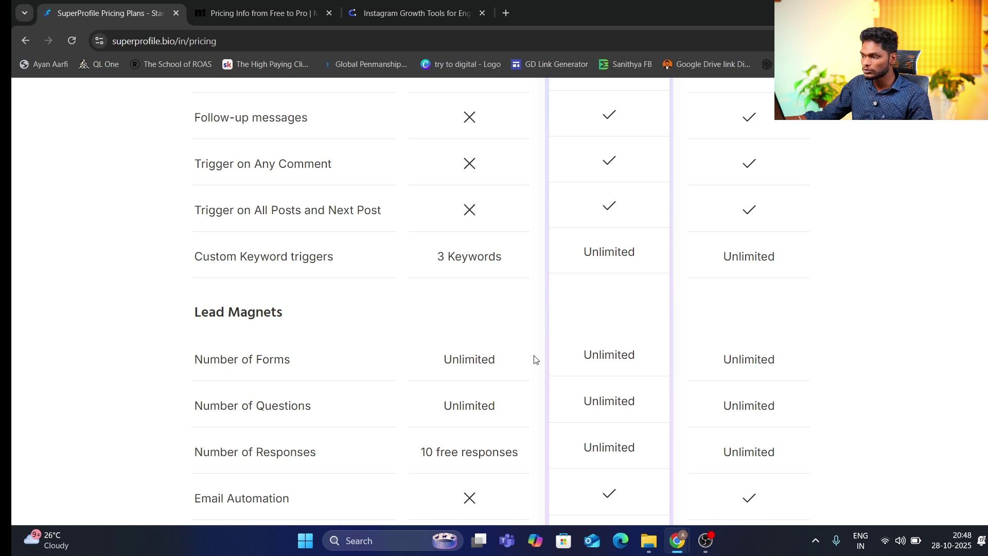
{"action": "scroll", "coordinate": [626, 353], "scroll_direction": "down", "scroll_amount": 1}
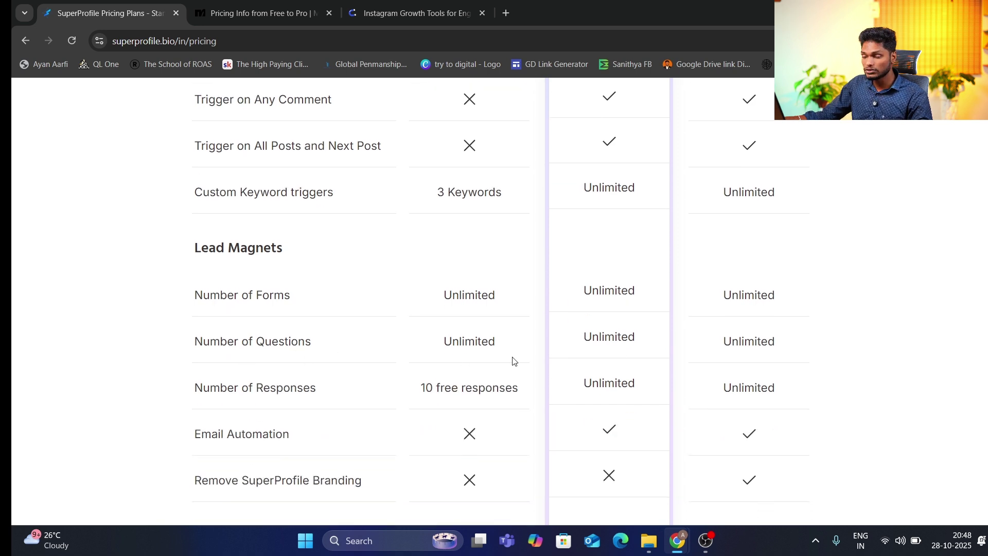
{"action": "scroll", "coordinate": [427, 366], "scroll_direction": "down", "scroll_amount": 1}
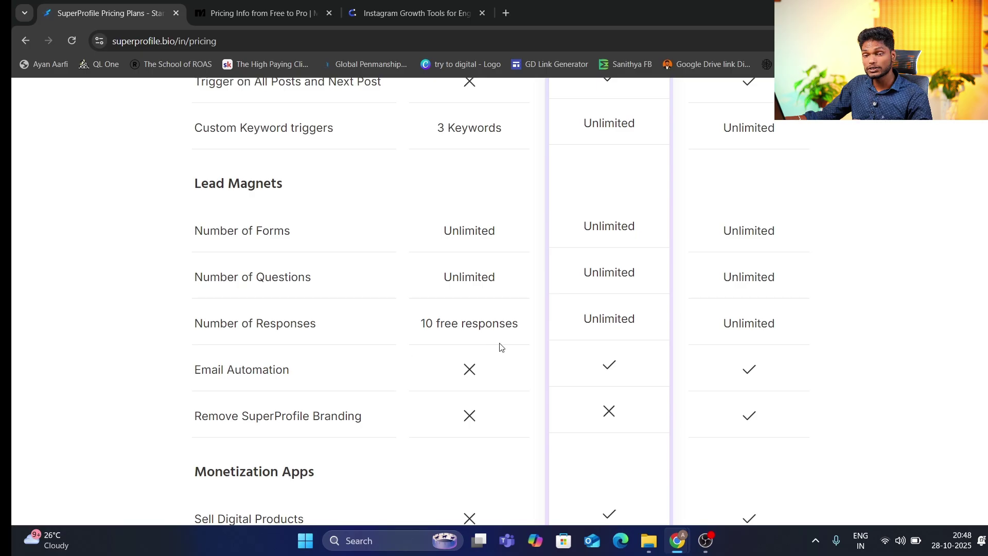
{"action": "scroll", "coordinate": [540, 342], "scroll_direction": "down", "scroll_amount": 1}
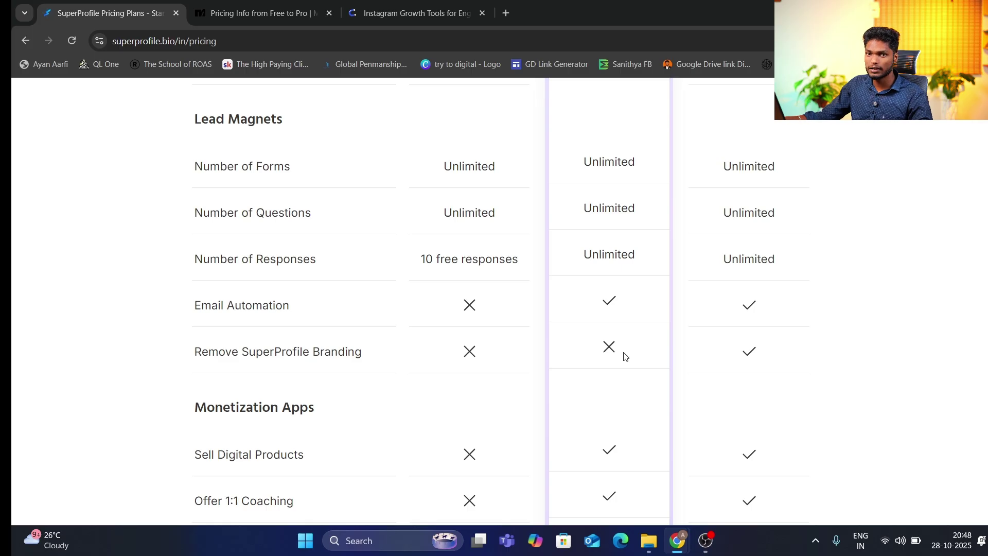
{"action": "scroll", "coordinate": [719, 211], "scroll_direction": "up", "scroll_amount": 20}
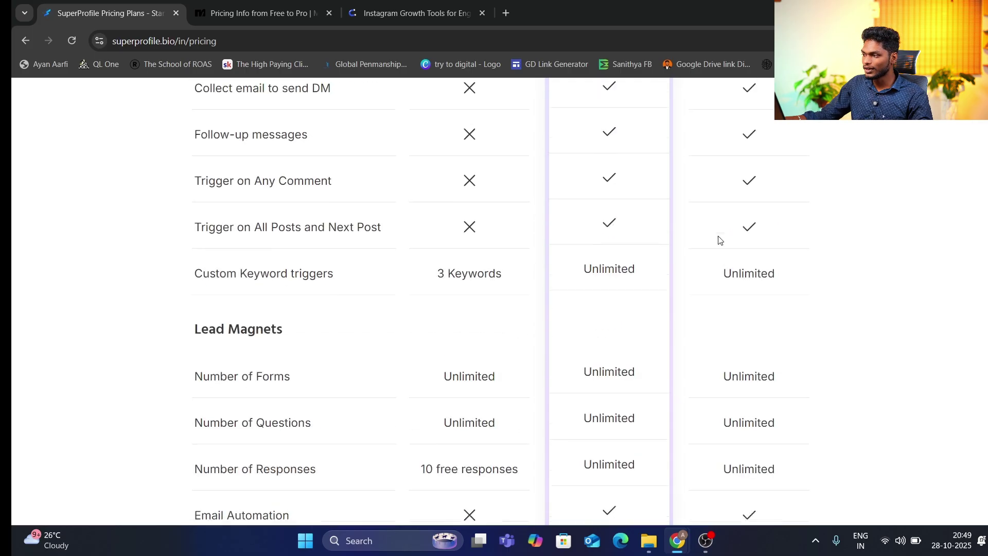
{"action": "scroll", "coordinate": [720, 240], "scroll_direction": "up", "scroll_amount": 1}
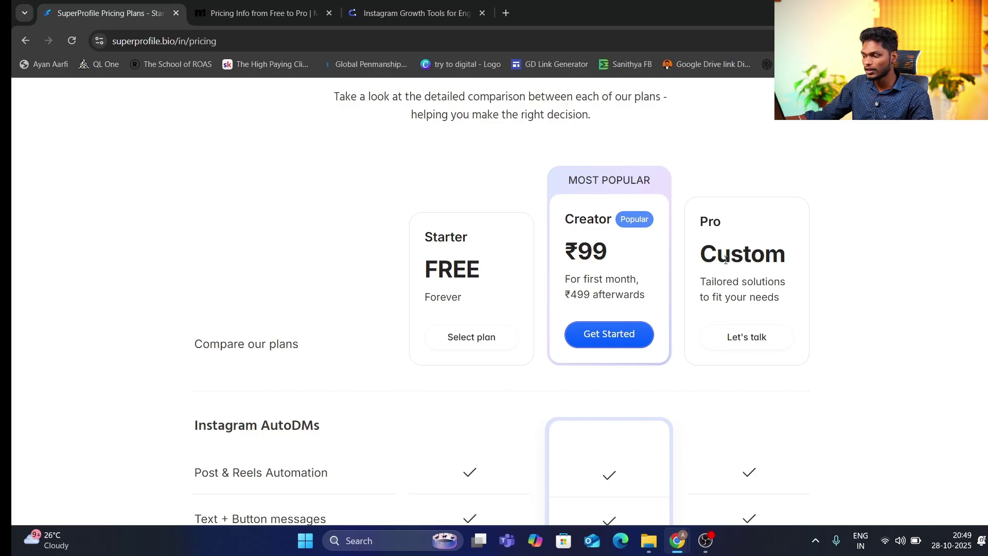
{"action": "scroll", "coordinate": [725, 260], "scroll_direction": "down", "scroll_amount": 4}
{"action": "scroll", "coordinate": [725, 260], "scroll_direction": "up", "scroll_amount": 3}
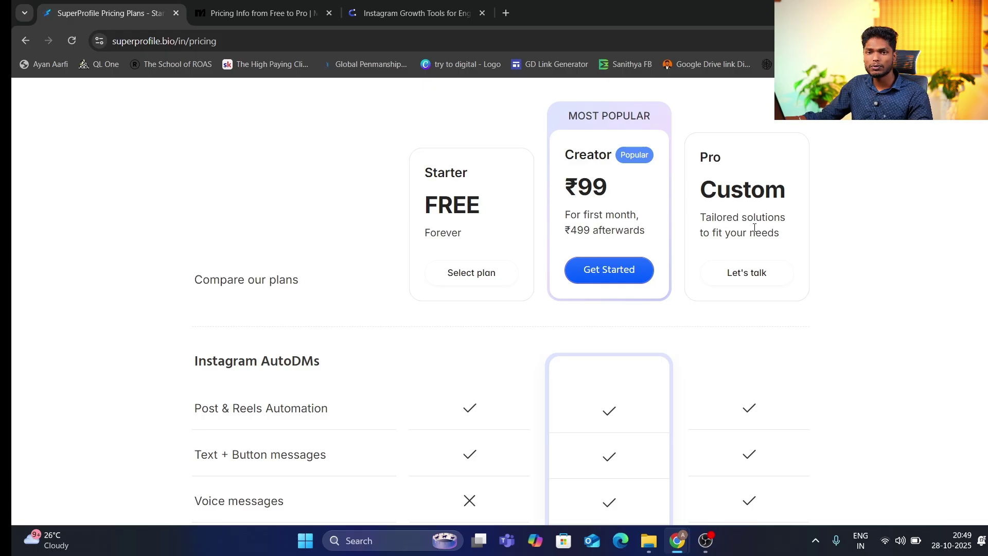
{"action": "scroll", "coordinate": [754, 228], "scroll_direction": "down", "scroll_amount": 15}
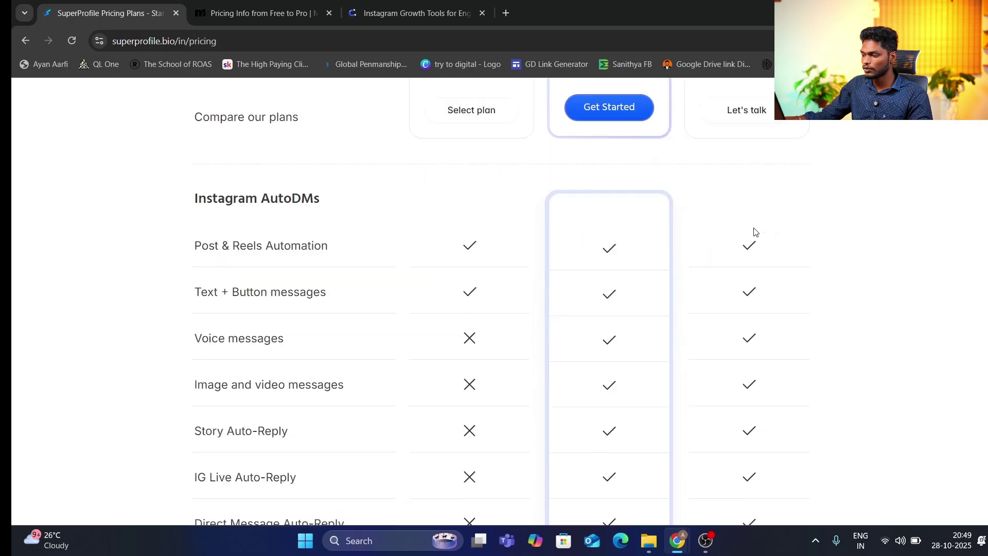
{"action": "scroll", "coordinate": [753, 231], "scroll_direction": "down", "scroll_amount": 12}
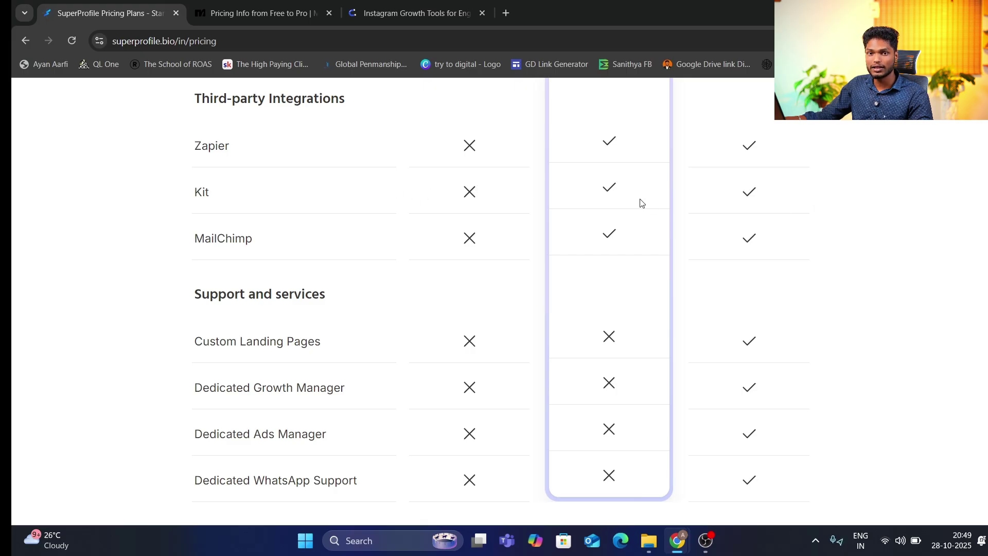
{"action": "scroll", "coordinate": [596, 194], "scroll_direction": "down", "scroll_amount": 1}
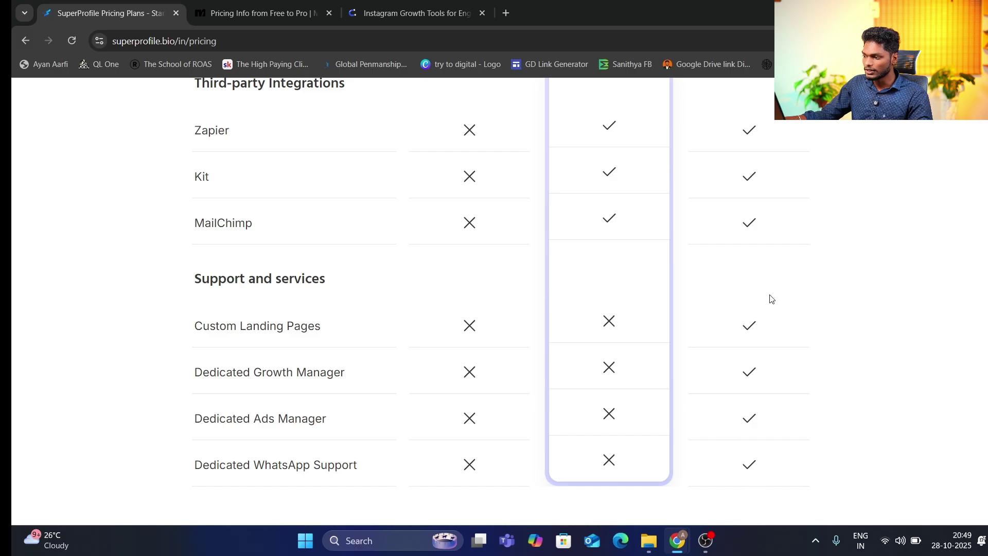
{"action": "scroll", "coordinate": [774, 384], "scroll_direction": "up", "scroll_amount": 15}
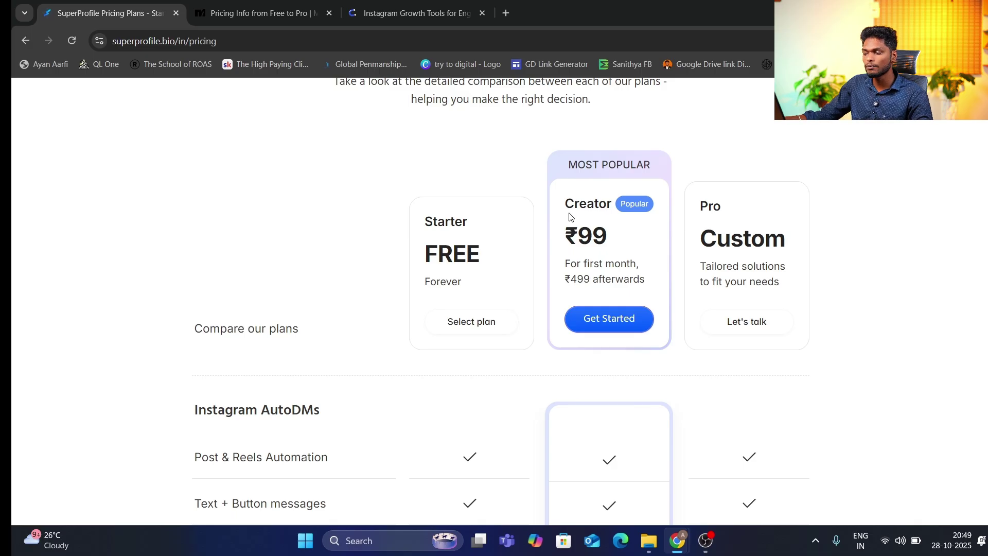
{"action": "scroll", "coordinate": [570, 216], "scroll_direction": "down", "scroll_amount": 1}
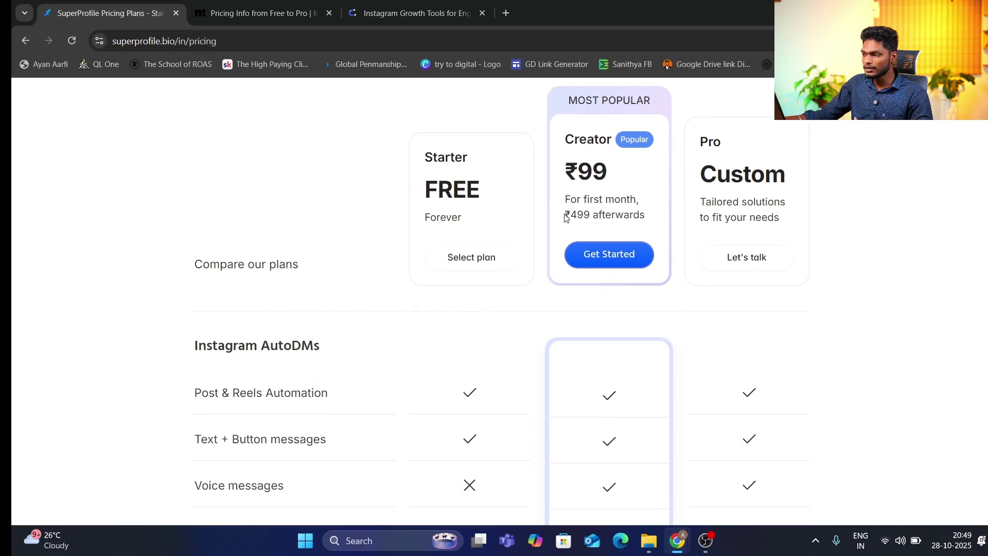
{"action": "scroll", "coordinate": [566, 217], "scroll_direction": "down", "scroll_amount": 2}
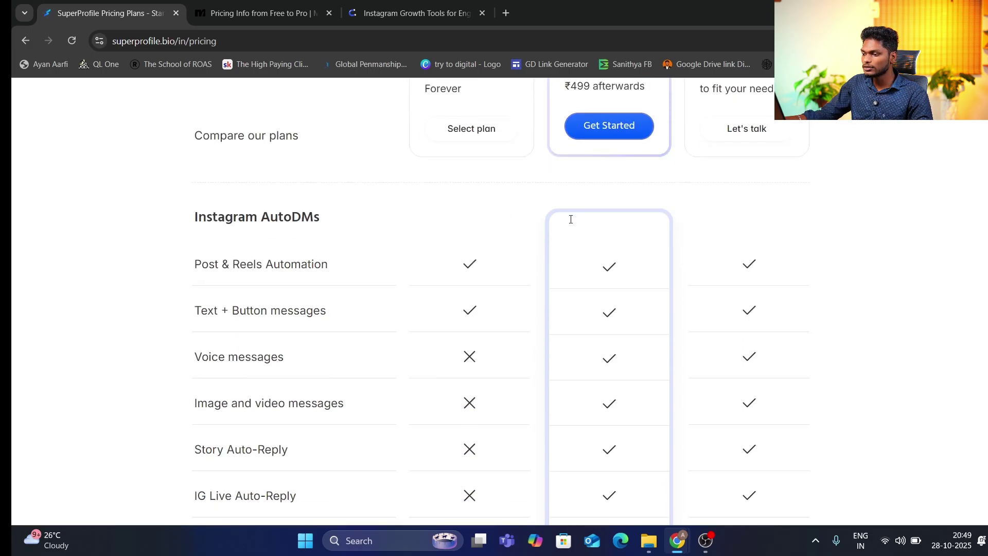
{"action": "scroll", "coordinate": [570, 219], "scroll_direction": "up", "scroll_amount": 2}
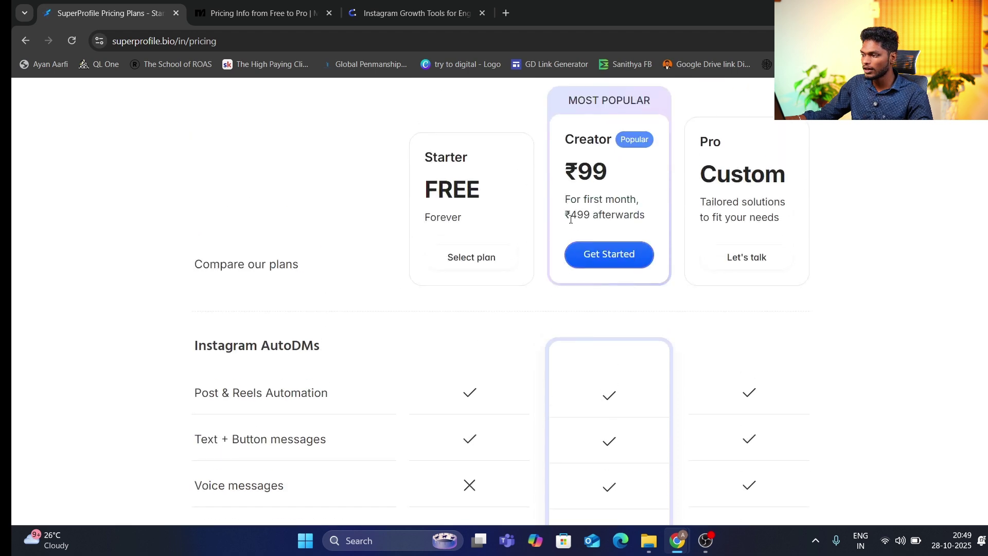
{"action": "left_click_drag", "start_coordinate": [579, 215], "coordinate": [595, 215]}
{"action": "left_click", "coordinate": [595, 214]}
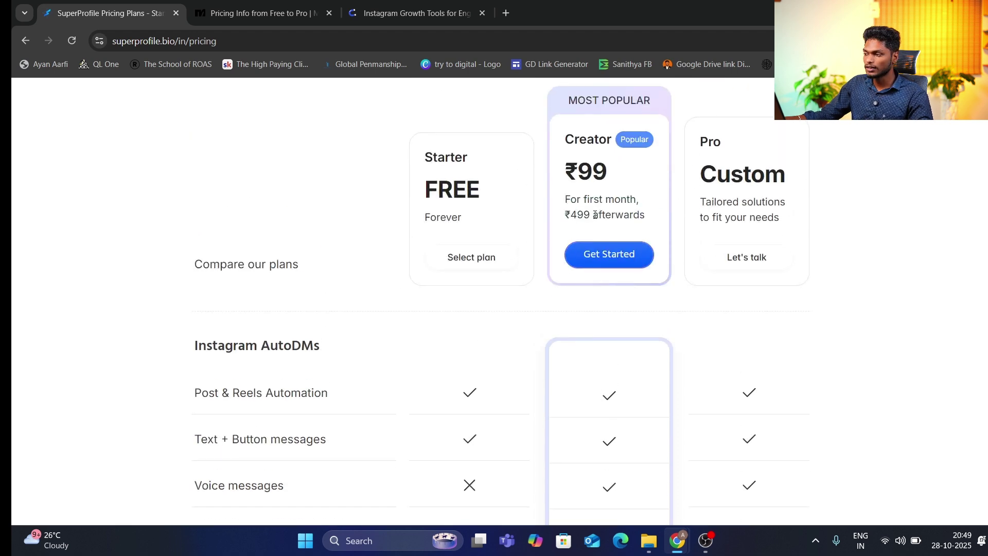
{"action": "scroll", "coordinate": [599, 301], "scroll_direction": "down", "scroll_amount": 2}
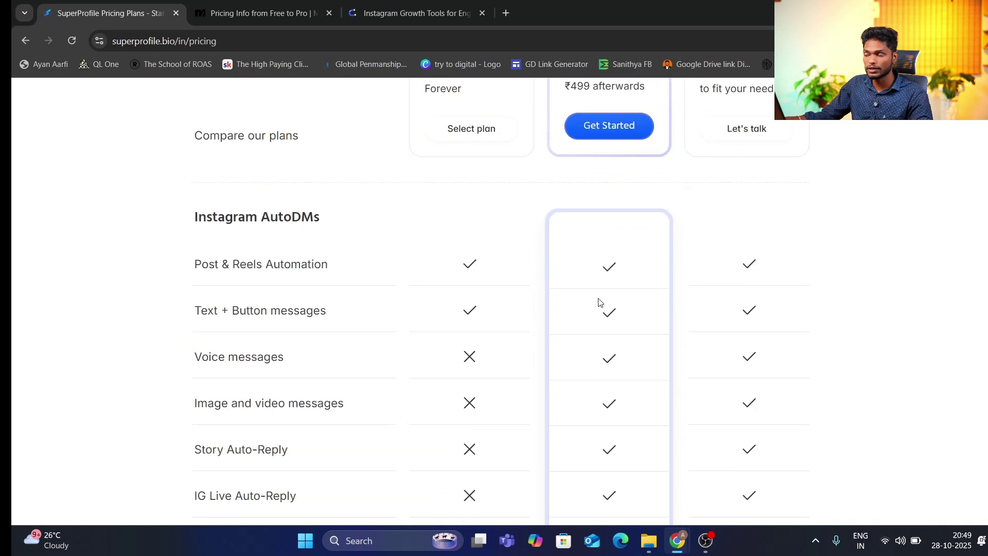
{"action": "scroll", "coordinate": [598, 302], "scroll_direction": "up", "scroll_amount": 3}
{"action": "scroll", "coordinate": [565, 217], "scroll_direction": "up", "scroll_amount": 1}
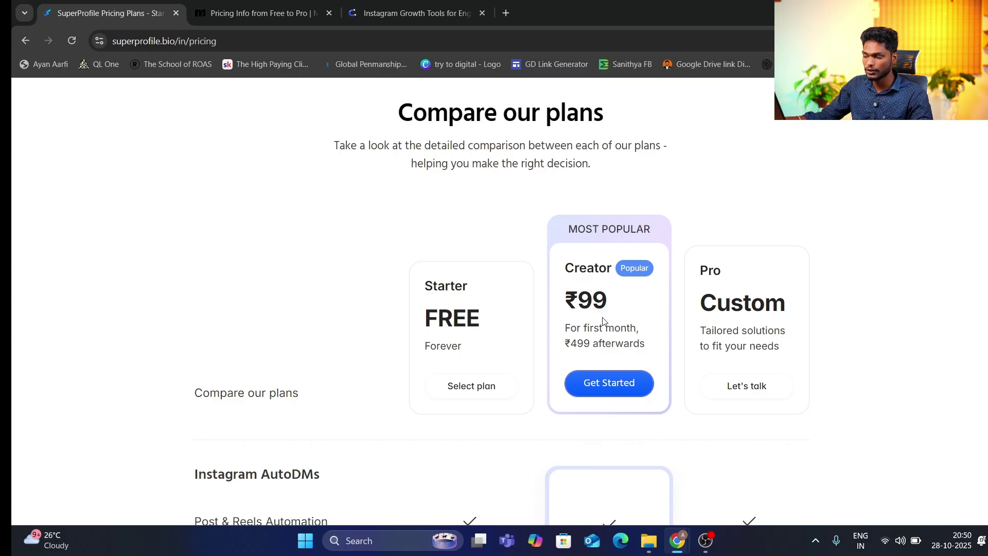
{"action": "scroll", "coordinate": [604, 321], "scroll_direction": "up", "scroll_amount": 1}
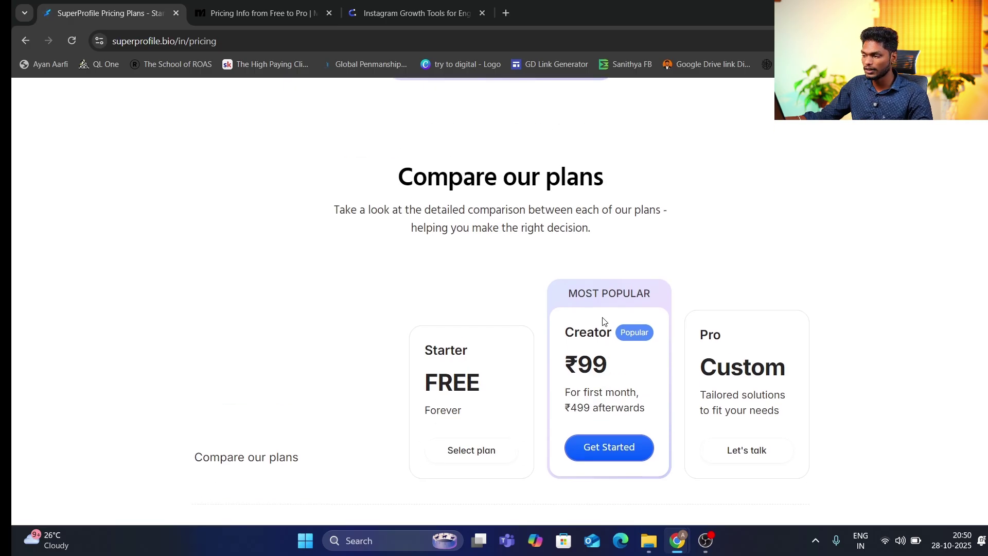
{"action": "scroll", "coordinate": [605, 321], "scroll_direction": "up", "scroll_amount": 2}
{"action": "scroll", "coordinate": [605, 321], "scroll_direction": "down", "scroll_amount": 2}
{"action": "scroll", "coordinate": [561, 278], "scroll_direction": "up", "scroll_amount": 1}
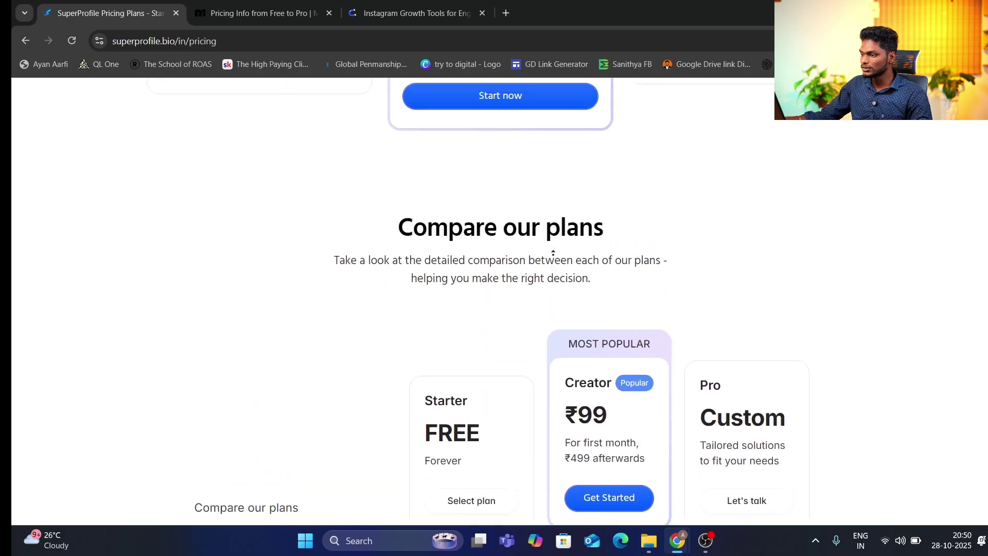
{"action": "scroll", "coordinate": [553, 252], "scroll_direction": "up", "scroll_amount": 10}
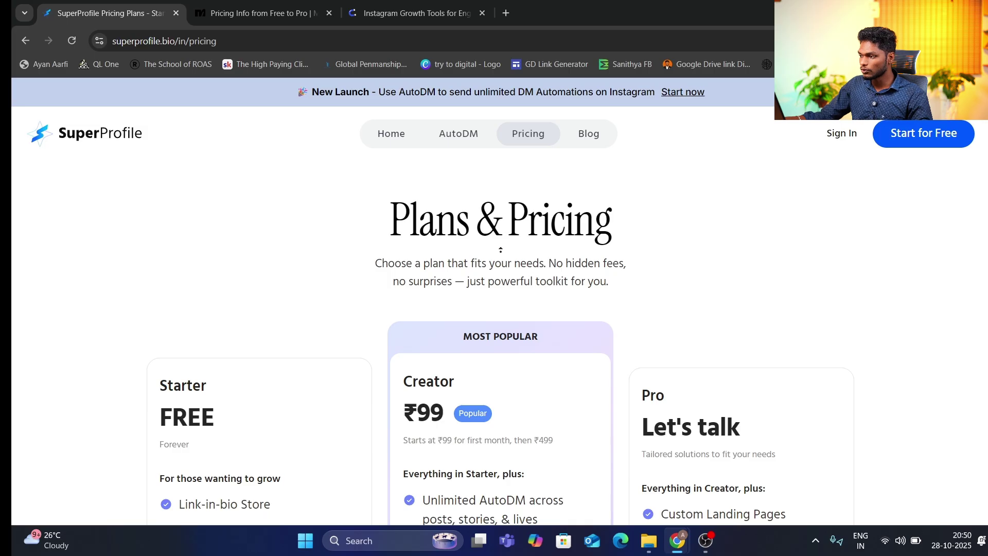
{"action": "scroll", "coordinate": [542, 149], "scroll_direction": "down", "scroll_amount": 2}
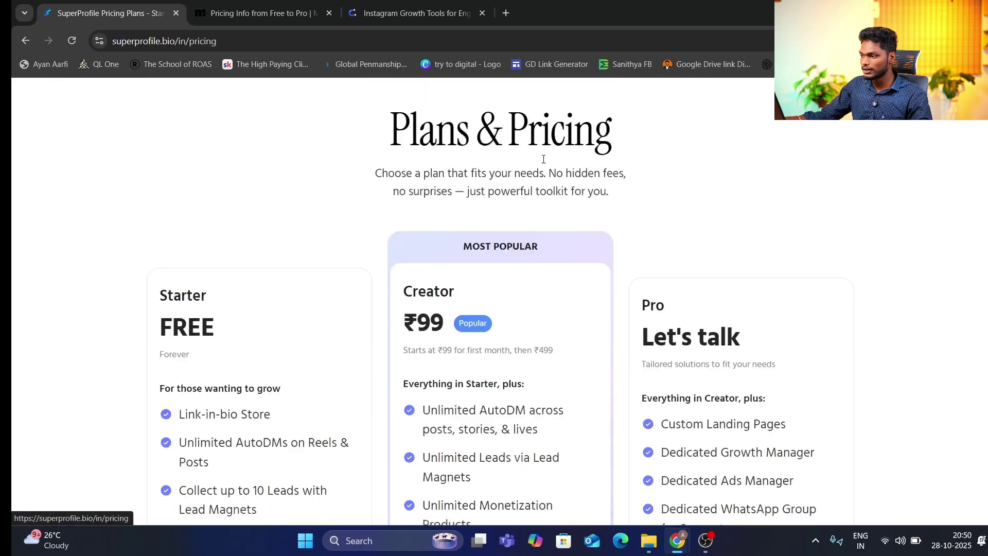
{"action": "scroll", "coordinate": [546, 165], "scroll_direction": "down", "scroll_amount": 3}
{"action": "scroll", "coordinate": [562, 324], "scroll_direction": "down", "scroll_amount": 1}
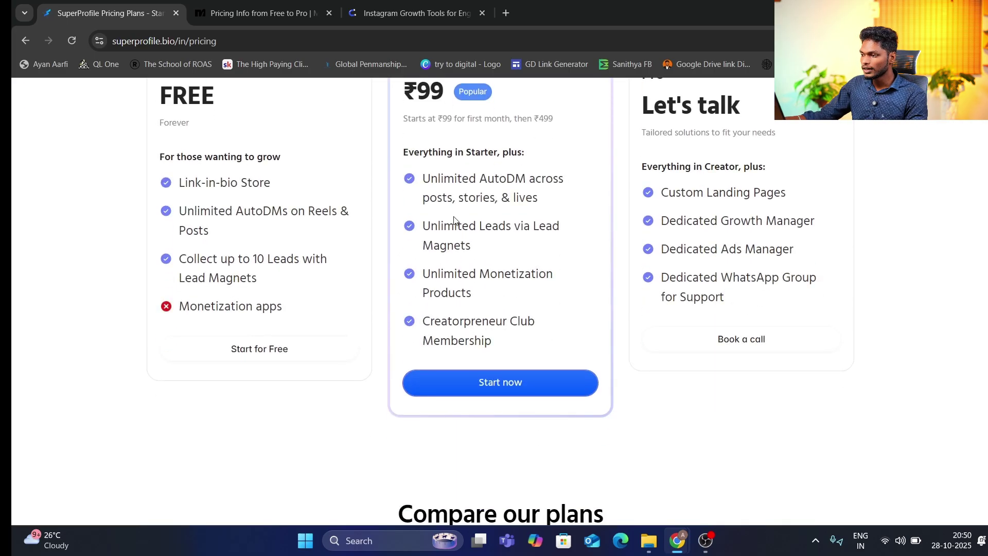
{"action": "scroll", "coordinate": [540, 323], "scroll_direction": "up", "scroll_amount": 2}
{"action": "scroll", "coordinate": [517, 322], "scroll_direction": "down", "scroll_amount": 2}
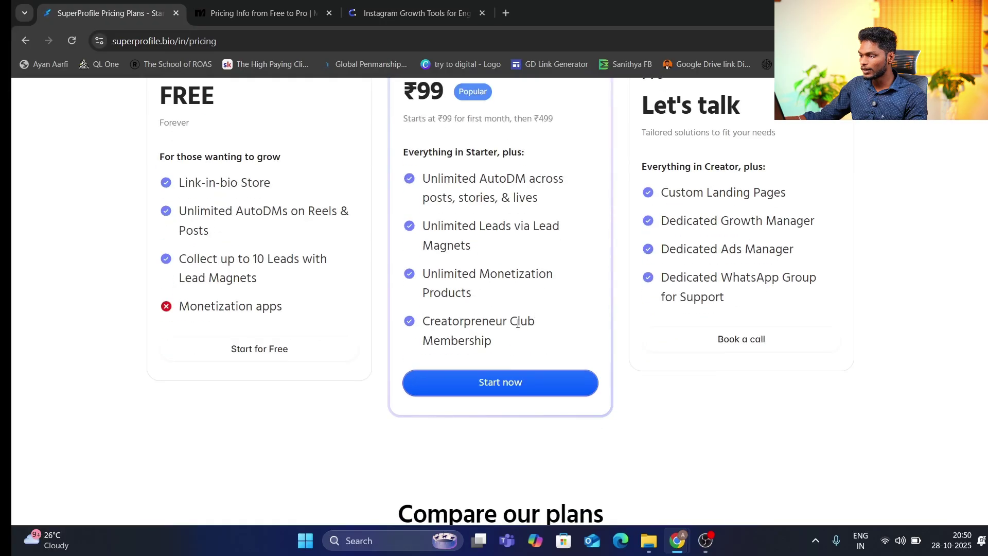
Start the Creator plan signup and step through the full name, phone and email fields
{"action": "left_click", "coordinate": [516, 391]}
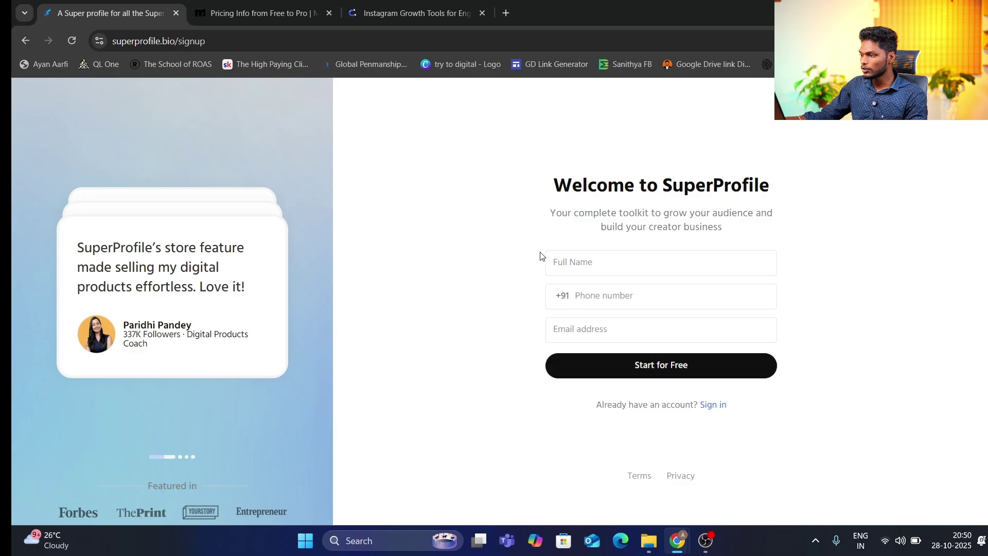
{"action": "left_click", "coordinate": [568, 260]}
{"action": "left_click", "coordinate": [612, 295]}
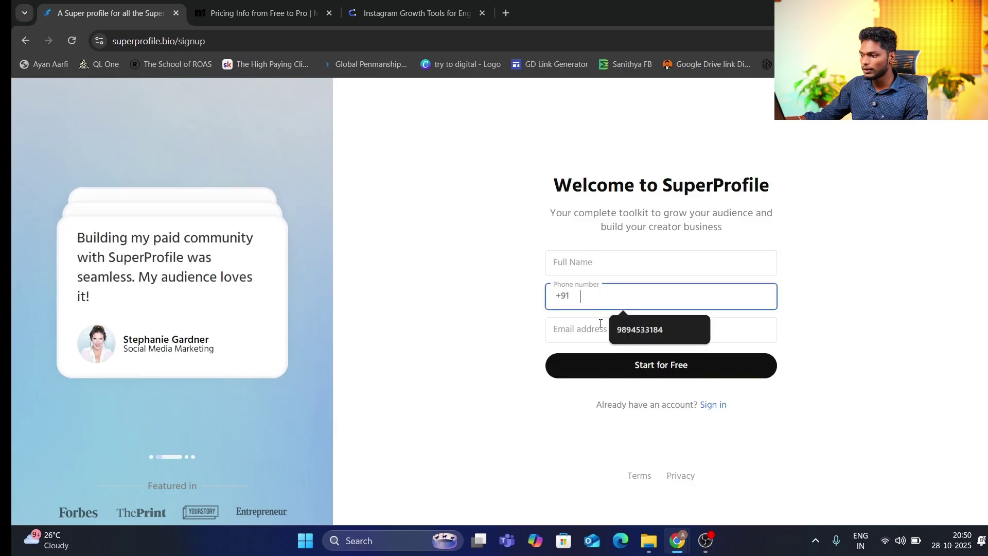
{"action": "left_click", "coordinate": [566, 329]}
{"action": "left_click", "coordinate": [530, 369]}
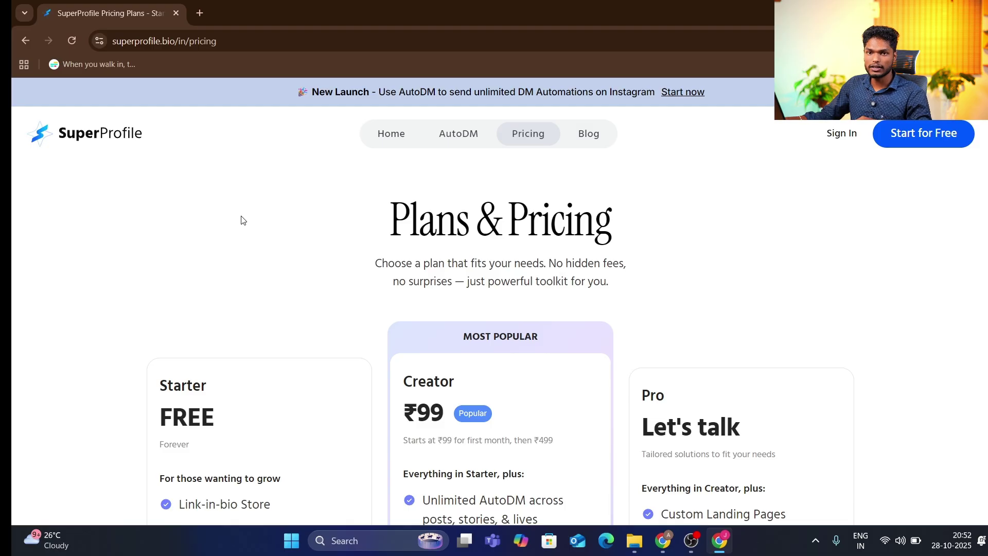
Scroll the pricing page and start the Creator plan signup again
{"action": "scroll", "coordinate": [265, 227], "scroll_direction": "down", "scroll_amount": 6}
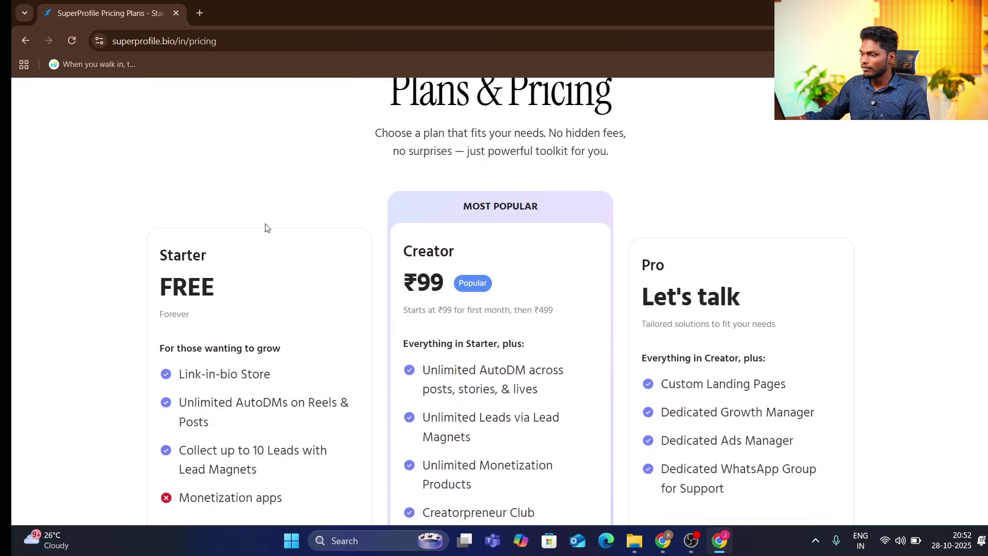
{"action": "scroll", "coordinate": [418, 227], "scroll_direction": "up", "scroll_amount": 2}
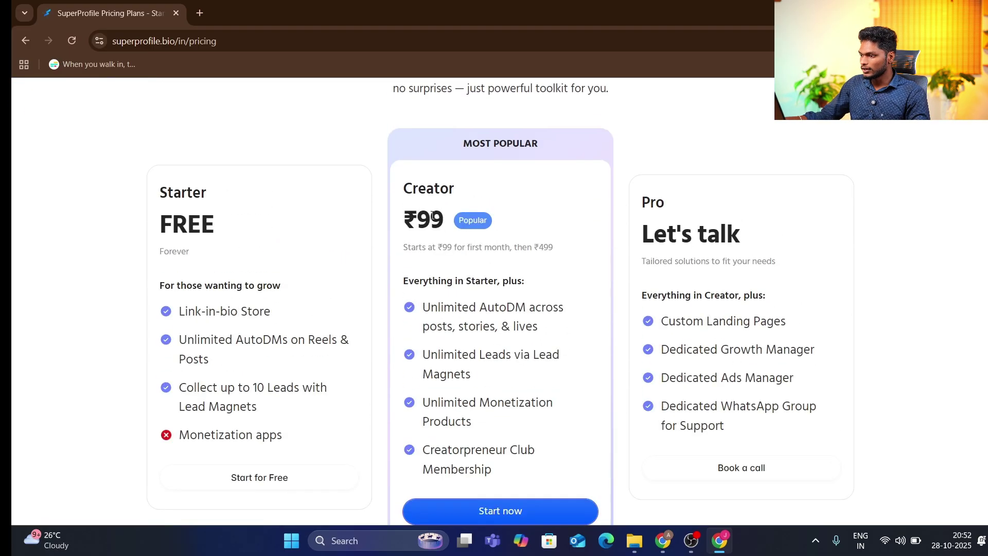
{"action": "scroll", "coordinate": [432, 216], "scroll_direction": "down", "scroll_amount": 3}
{"action": "scroll", "coordinate": [517, 288], "scroll_direction": "up", "scroll_amount": 1}
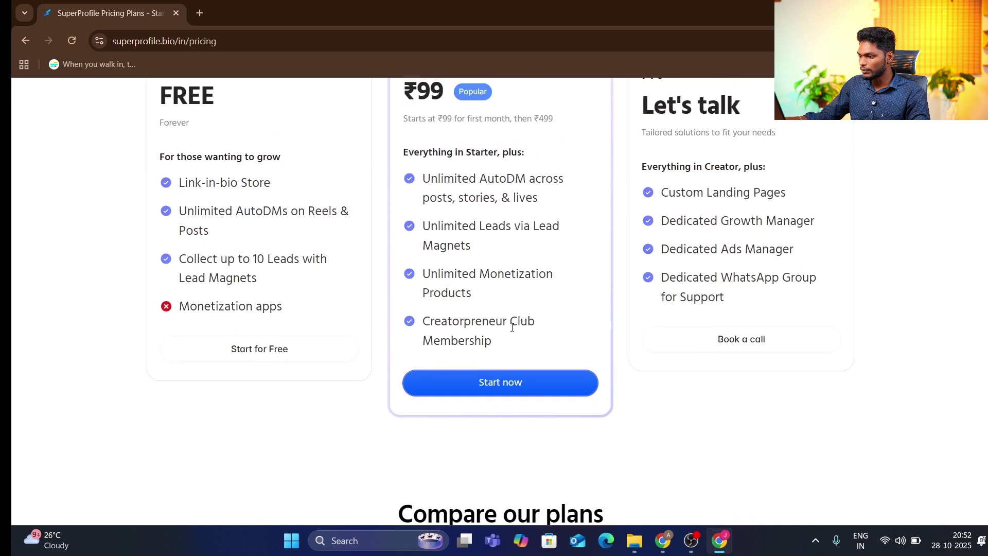
{"action": "left_click", "coordinate": [512, 387]}
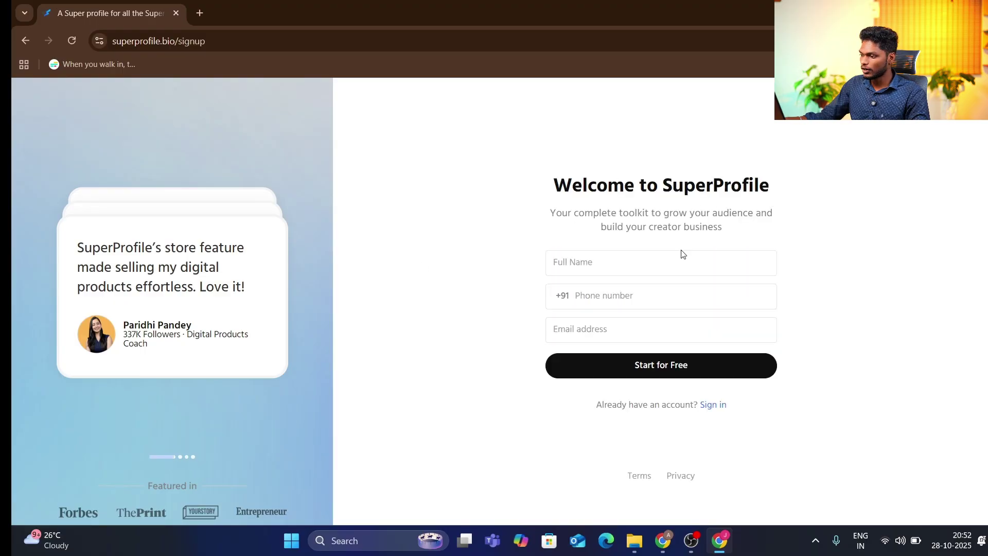
Enter the full name, phone number and email address, then submit with Start for Free
{"action": "left_click", "coordinate": [618, 261]}
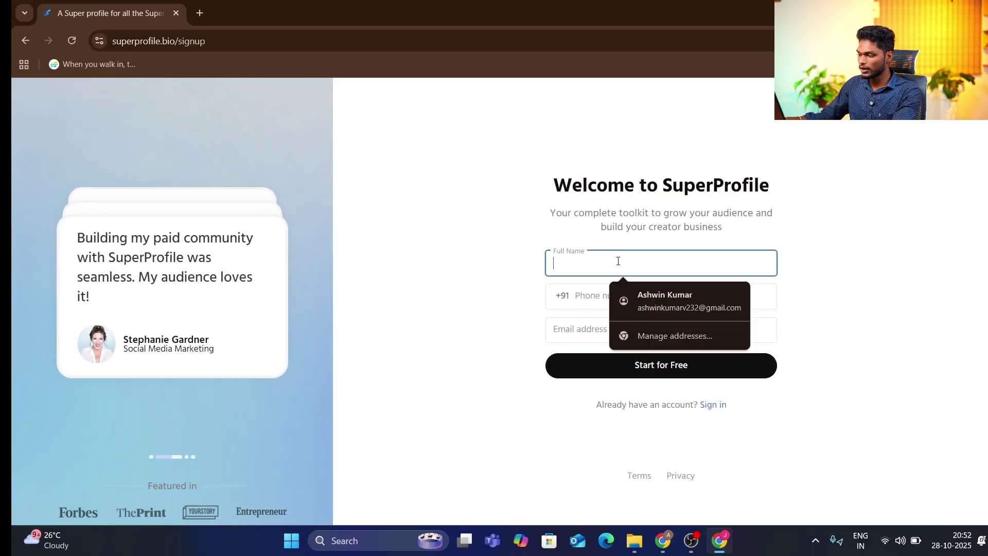
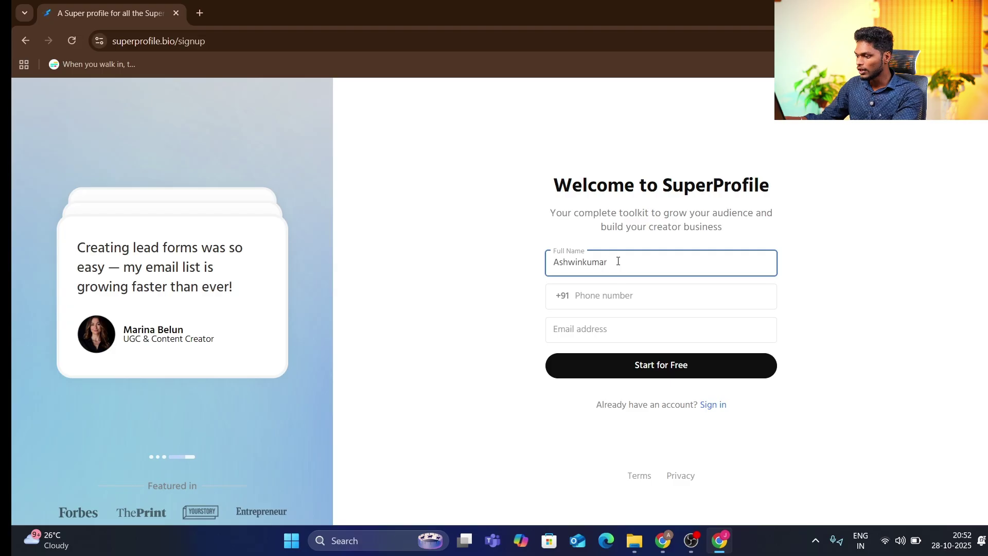
{"action": "left_click", "coordinate": [608, 293]}
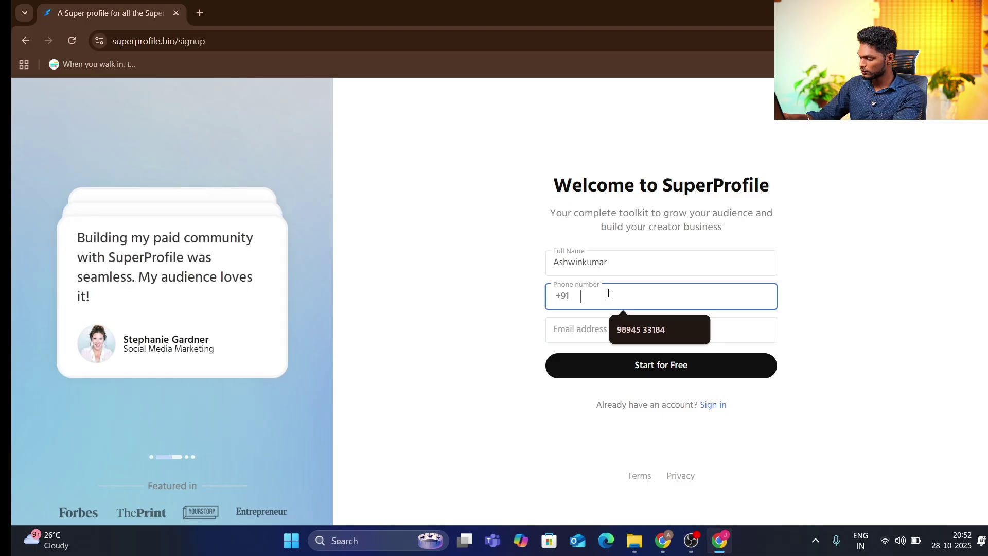
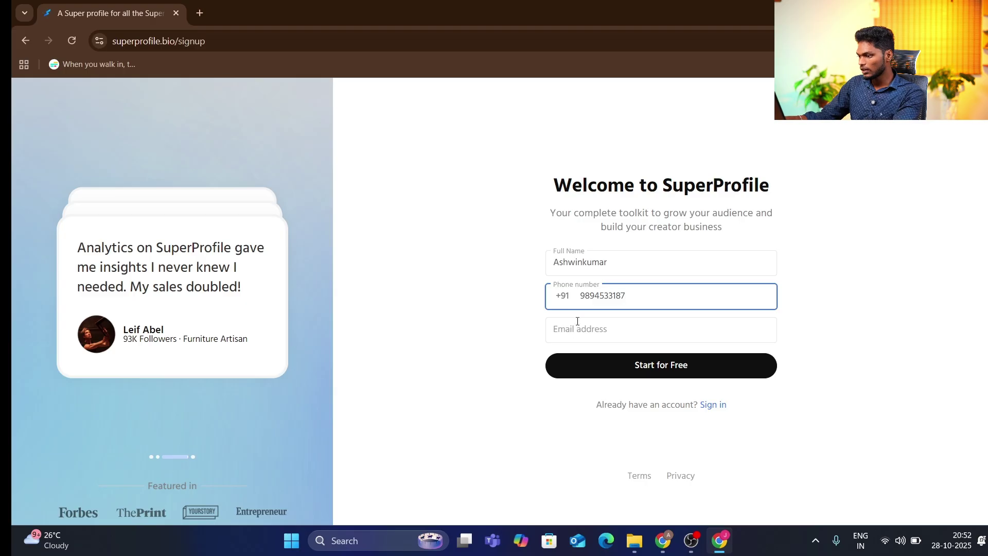
{"action": "left_click", "coordinate": [573, 334]}
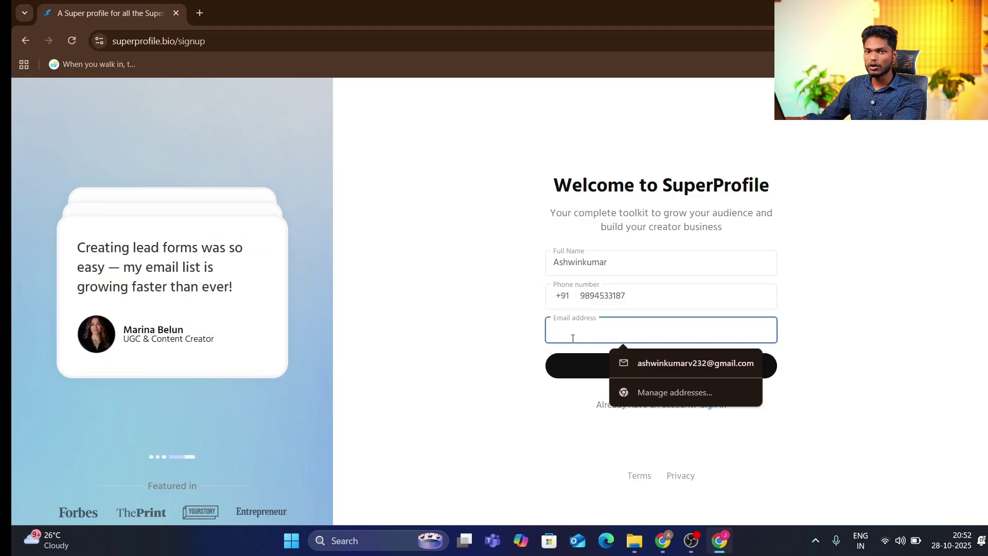
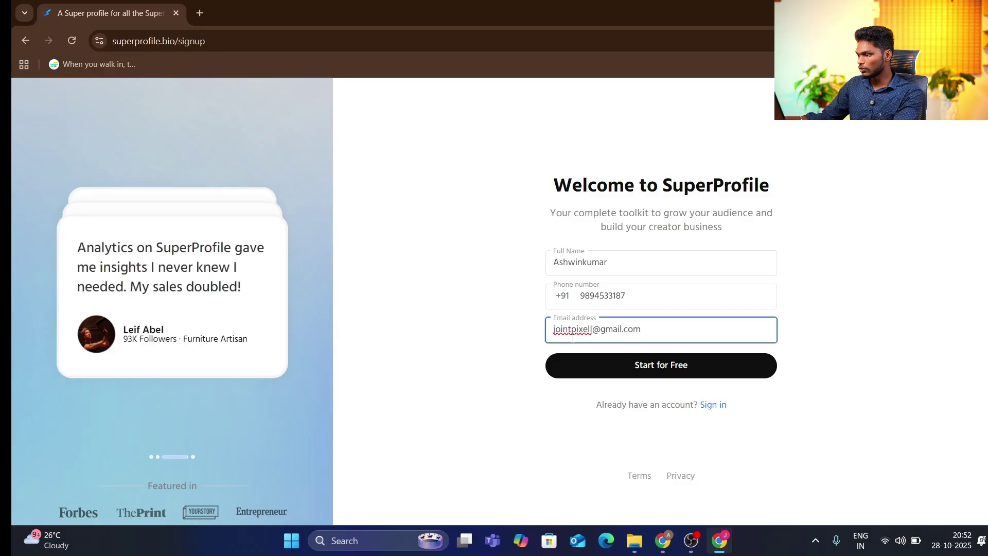
{"action": "left_click", "coordinate": [651, 360]}
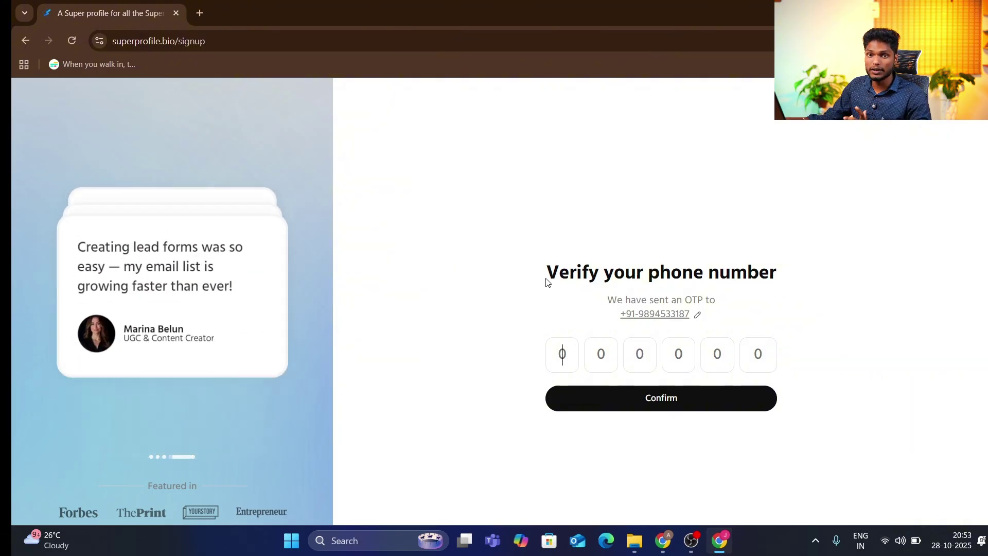
Switch to the Chrome window showing the SuperProfile creator dashboard
{"action": "mouse_move", "coordinate": [659, 548]}
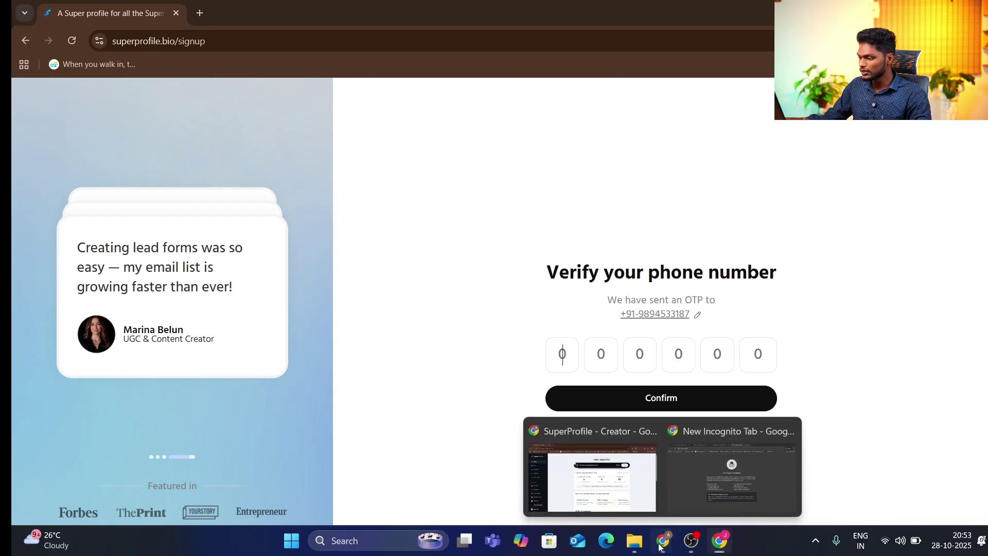
{"action": "left_click", "coordinate": [575, 478]}
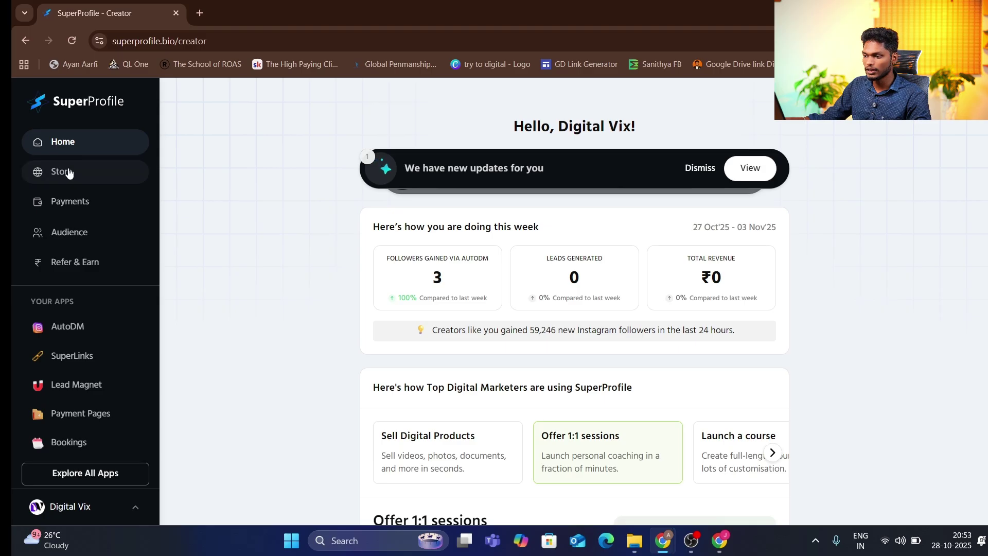
Scroll the Home dashboard, then open the Store page from the sidebar
{"action": "scroll", "coordinate": [435, 174], "scroll_direction": "down", "scroll_amount": 10}
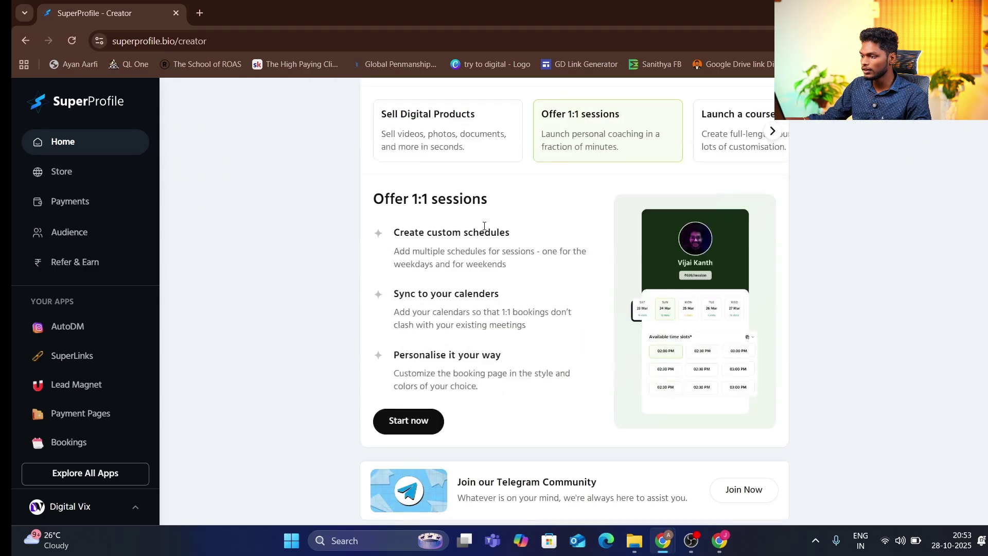
{"action": "scroll", "coordinate": [487, 238], "scroll_direction": "up", "scroll_amount": 4}
{"action": "scroll", "coordinate": [487, 238], "scroll_direction": "up", "scroll_amount": 5}
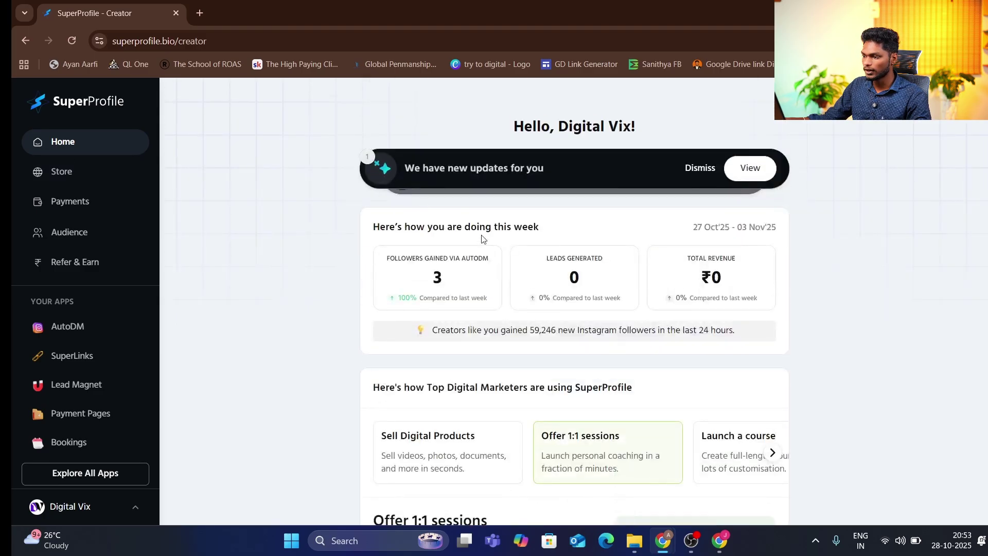
{"action": "left_click", "coordinate": [87, 177]}
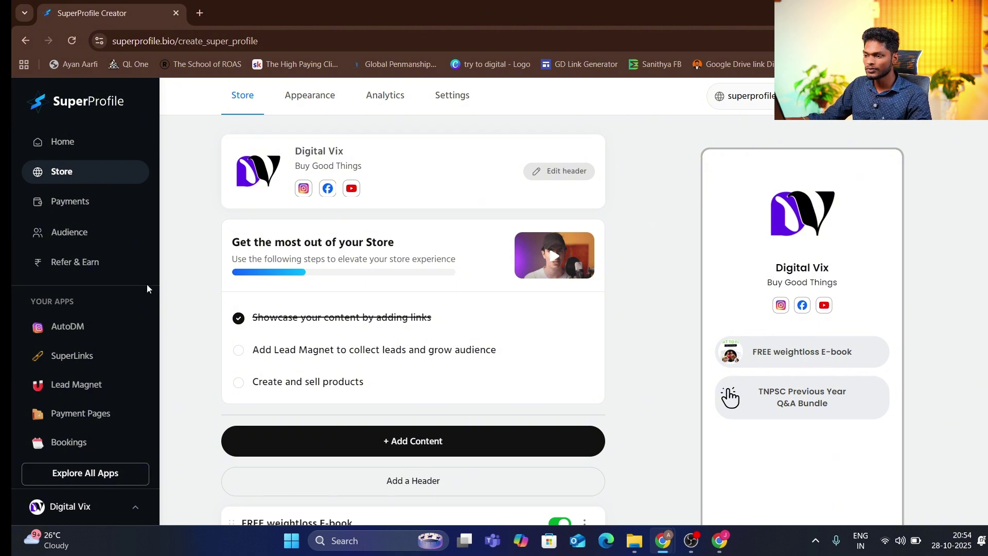
Visit Payments and Audience, then open the AutoDM automations page
{"action": "left_click", "coordinate": [94, 213]}
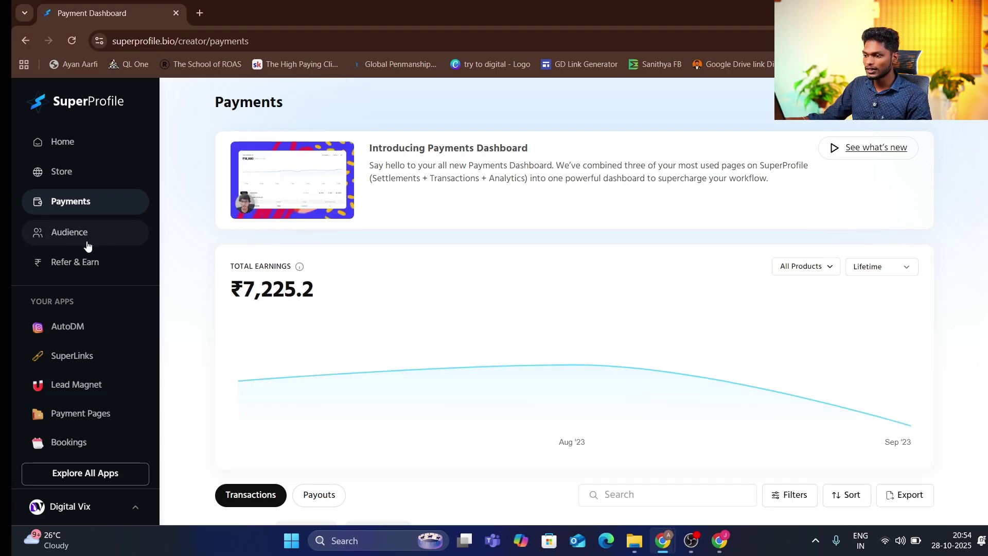
{"action": "left_click", "coordinate": [64, 238]}
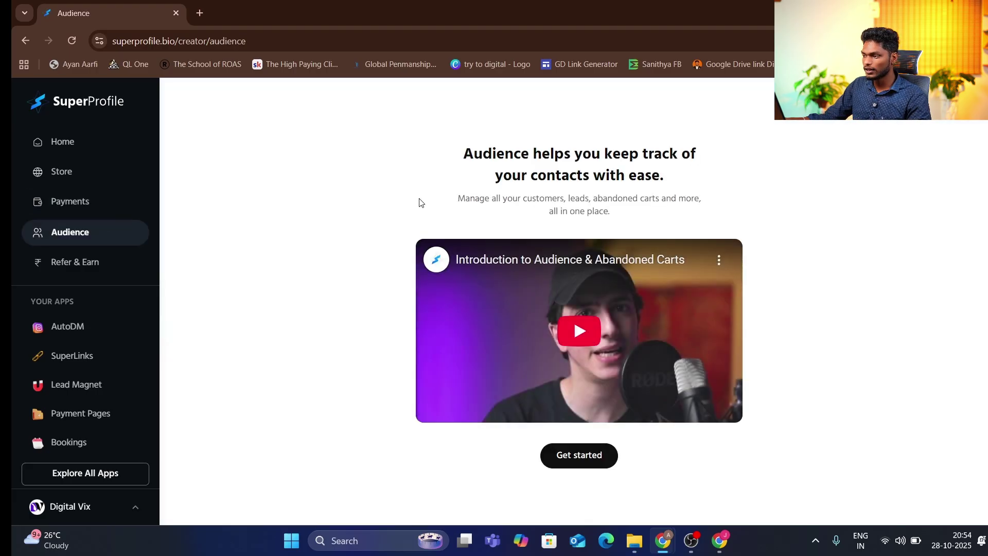
{"action": "left_click", "coordinate": [86, 334]}
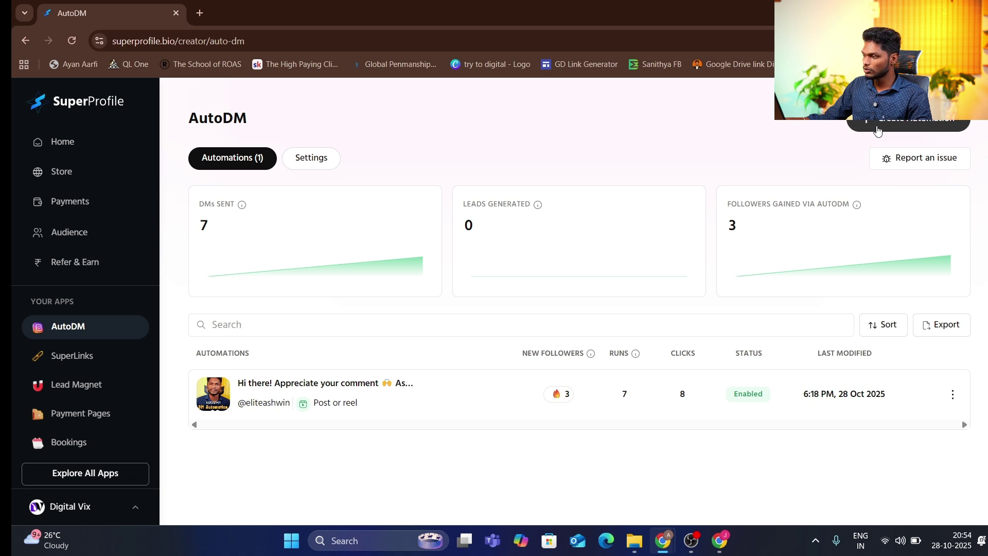
Start a new automation with Create Automation on the AutoDM page
{"action": "left_click", "coordinate": [877, 129]}
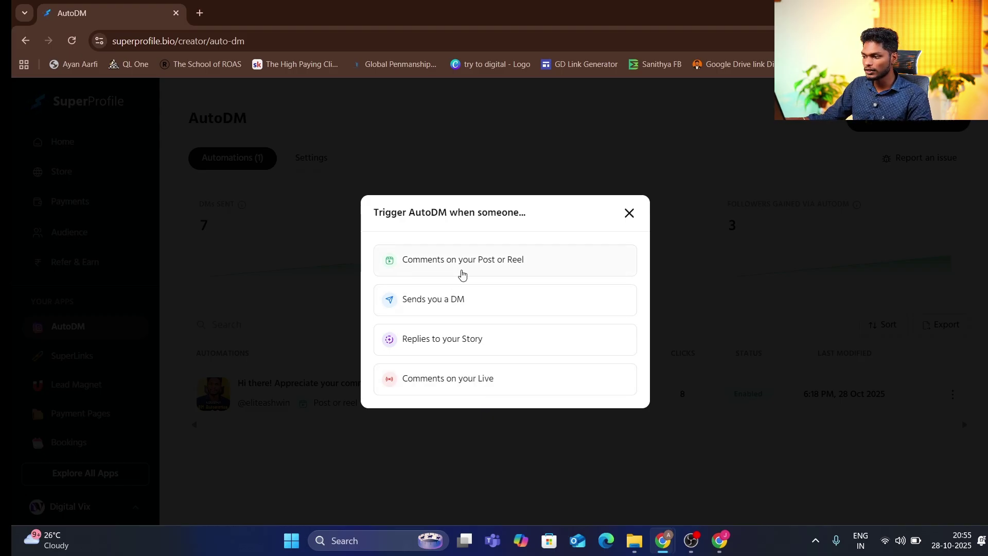
Choose Post or Reel comments as the trigger, select the second post, and continue
{"action": "left_click", "coordinate": [495, 275]}
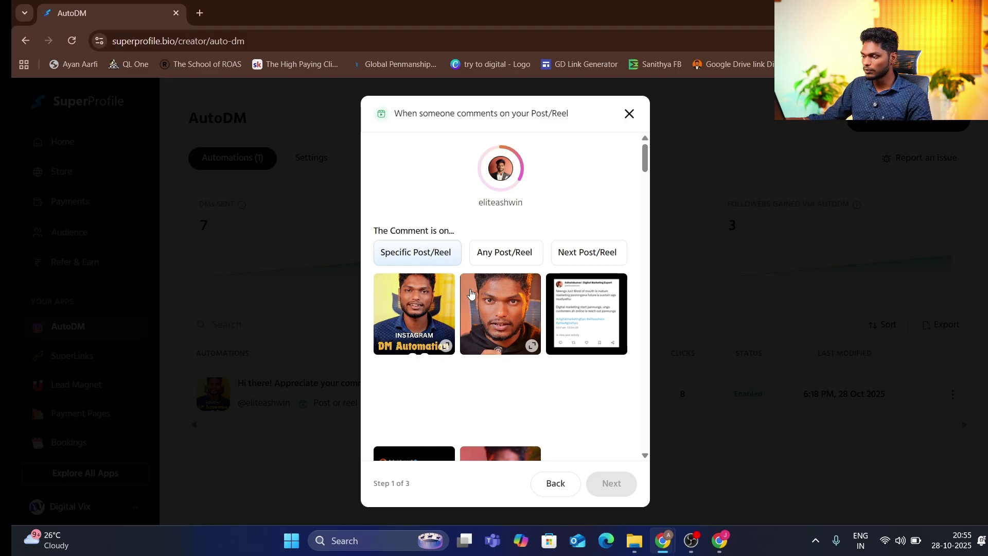
{"action": "scroll", "coordinate": [493, 293], "scroll_direction": "down", "scroll_amount": 1}
{"action": "scroll", "coordinate": [528, 291], "scroll_direction": "up", "scroll_amount": 1}
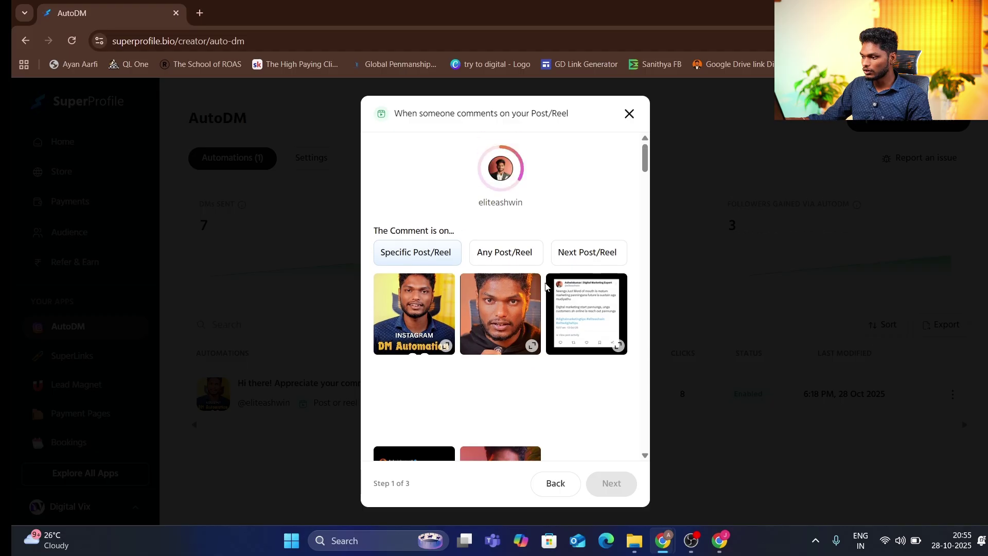
{"action": "left_click", "coordinate": [502, 310]}
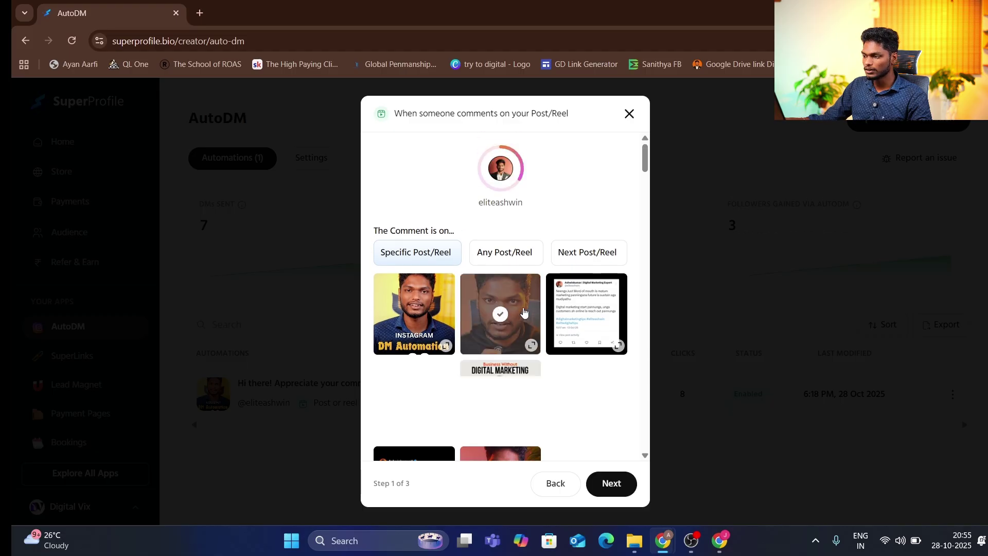
{"action": "left_click", "coordinate": [615, 486]}
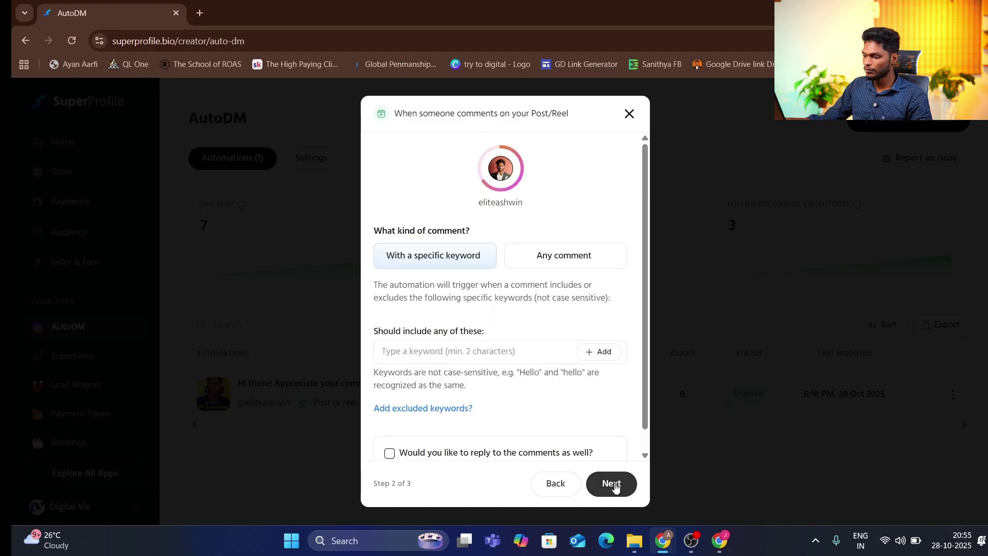
Add 'link' as the trigger keyword for comments
{"action": "left_click", "coordinate": [411, 350]}
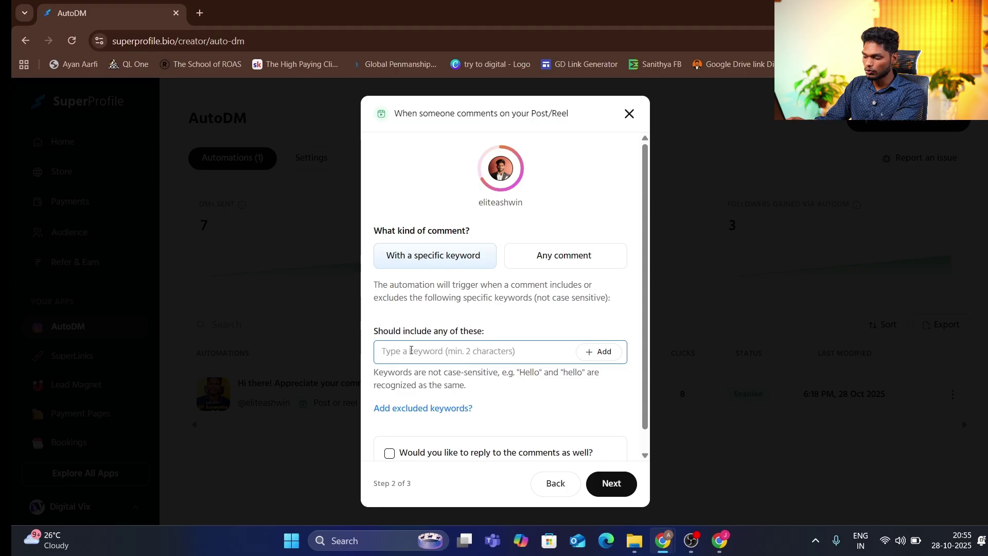
{"action": "type", "text": "link"}
{"action": "key", "text": "Return"}
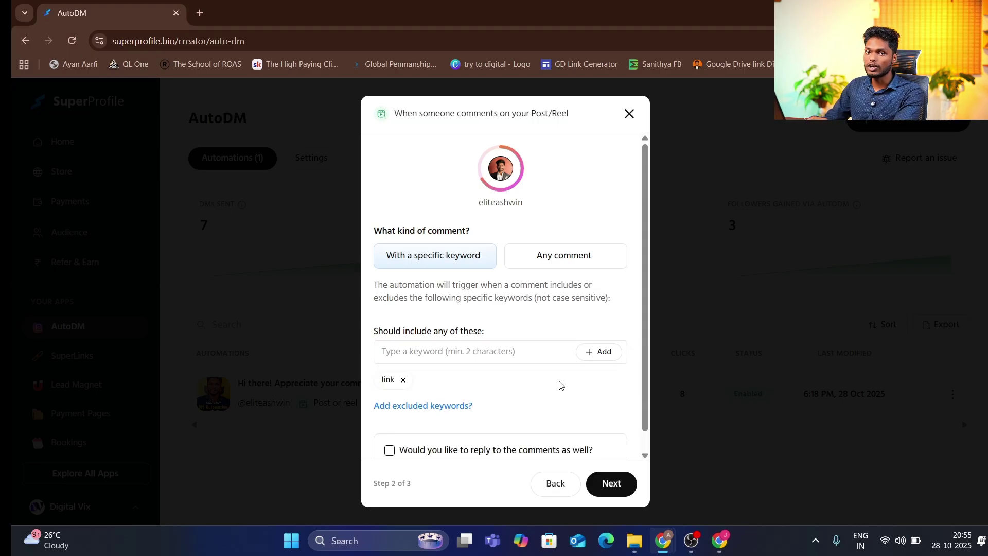
Turn on the three random comment replies and advance to step 3, the DM setup
{"action": "scroll", "coordinate": [560, 384], "scroll_direction": "down", "scroll_amount": 1}
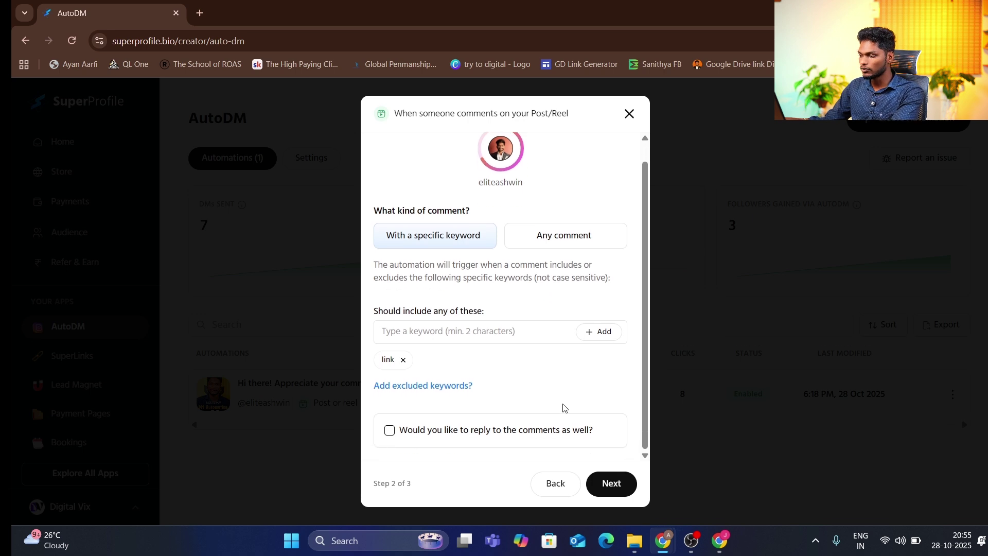
{"action": "left_click", "coordinate": [389, 430]}
{"action": "scroll", "coordinate": [507, 380], "scroll_direction": "down", "scroll_amount": 4}
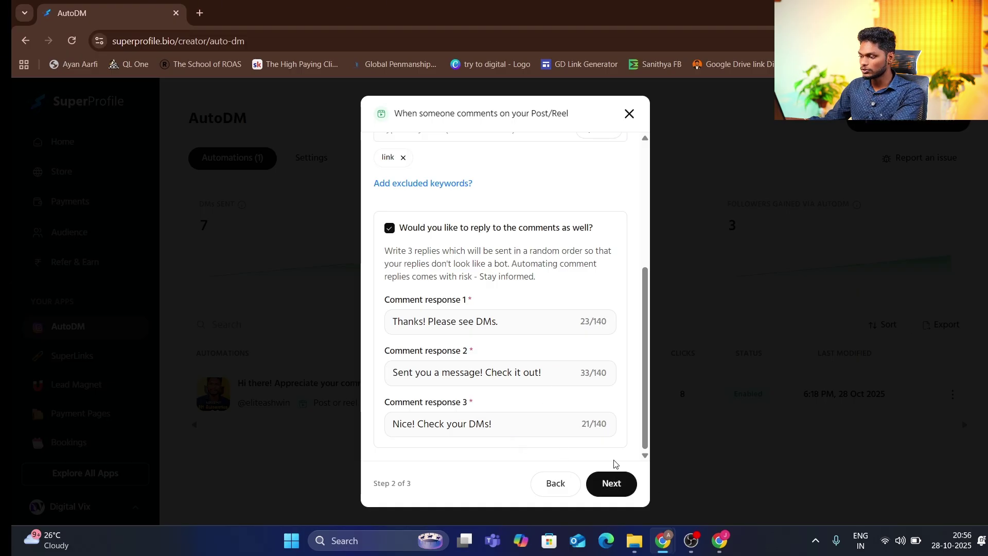
{"action": "left_click", "coordinate": [613, 476]}
{"action": "scroll", "coordinate": [571, 397], "scroll_direction": "up", "scroll_amount": 5}
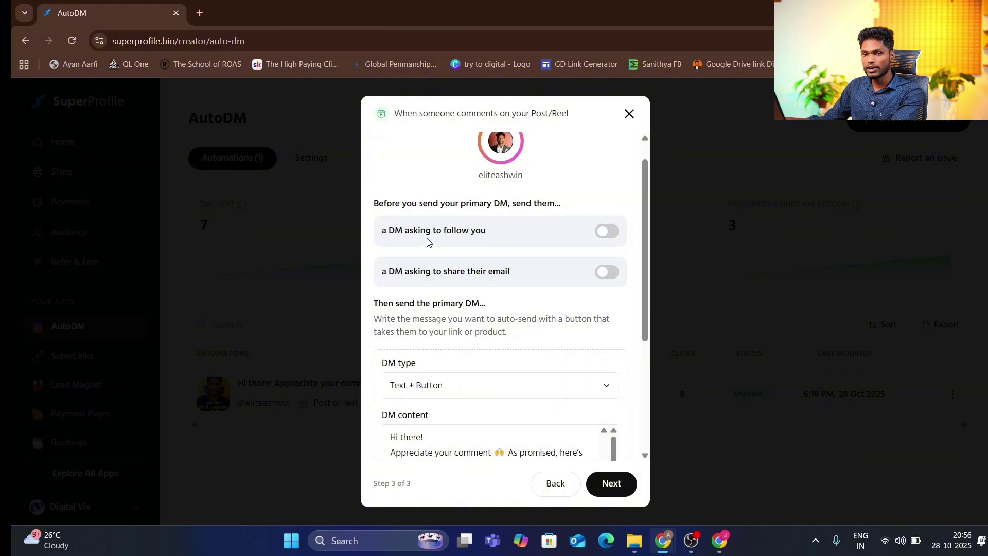
Enable the follow-request DM sent before the primary link DM, then review down to DM content
{"action": "scroll", "coordinate": [445, 241], "scroll_direction": "up", "scroll_amount": 1}
{"action": "left_click", "coordinate": [606, 257]}
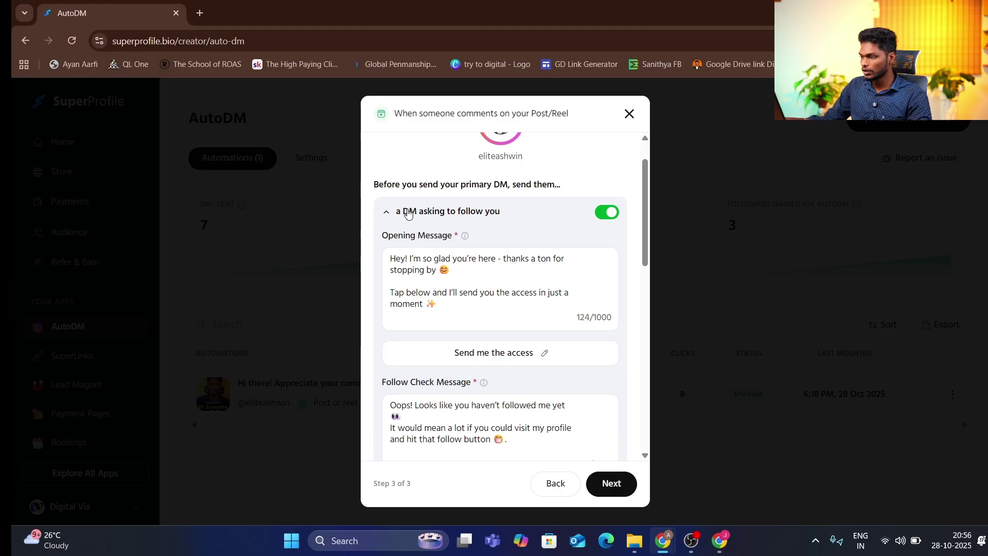
{"action": "scroll", "coordinate": [530, 217], "scroll_direction": "down", "scroll_amount": 4}
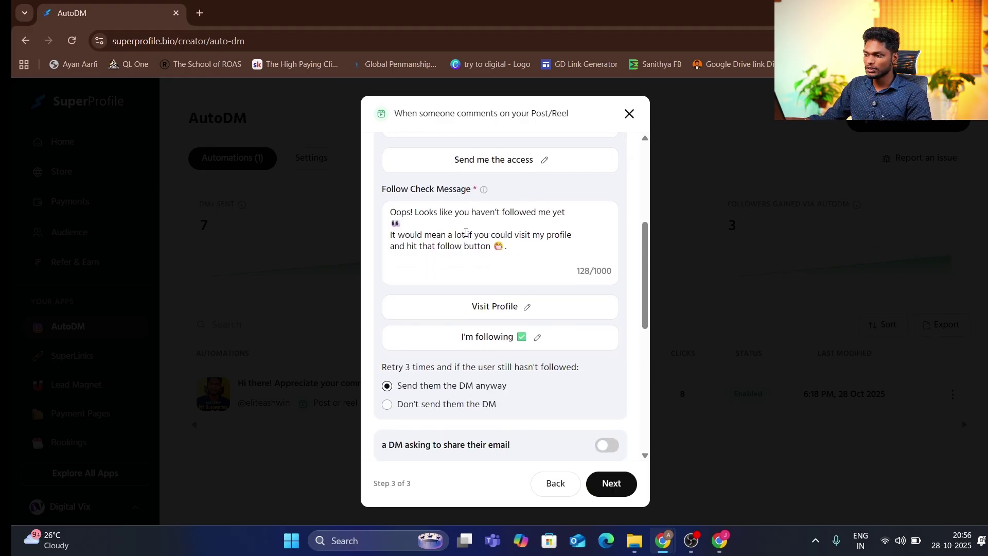
{"action": "scroll", "coordinate": [465, 233], "scroll_direction": "down", "scroll_amount": 4}
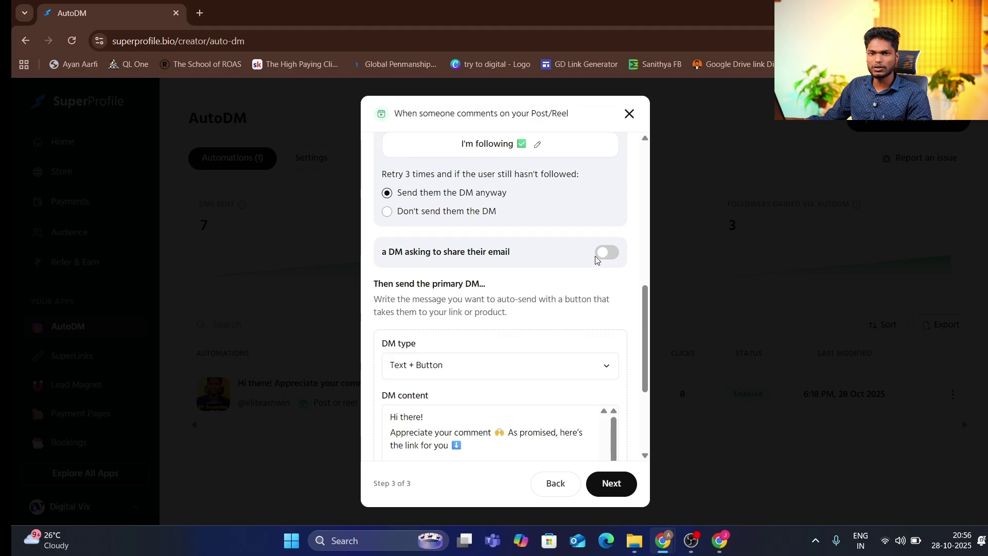
{"action": "scroll", "coordinate": [546, 258], "scroll_direction": "up", "scroll_amount": 1}
{"action": "scroll", "coordinate": [564, 288], "scroll_direction": "down", "scroll_amount": 1}
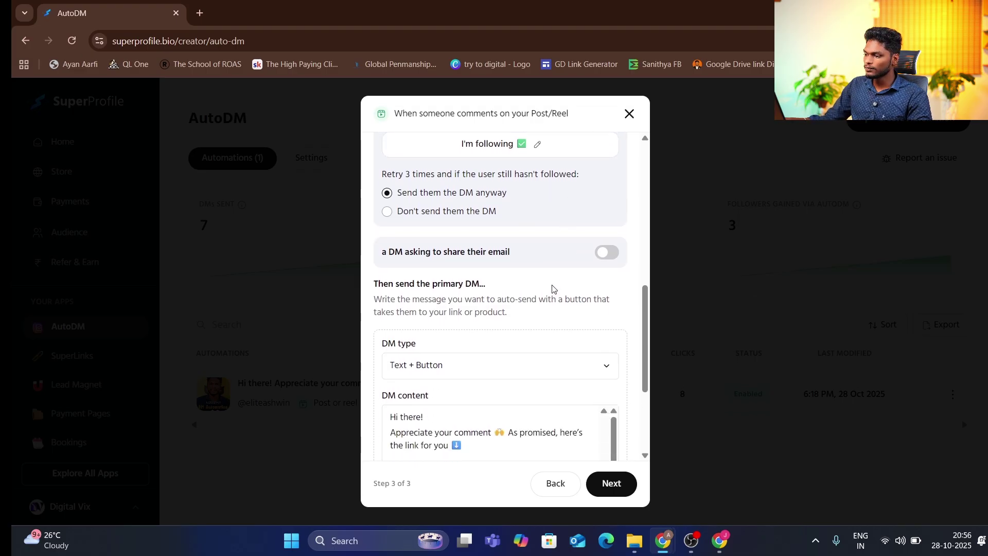
{"action": "scroll", "coordinate": [553, 287], "scroll_direction": "down", "scroll_amount": 2}
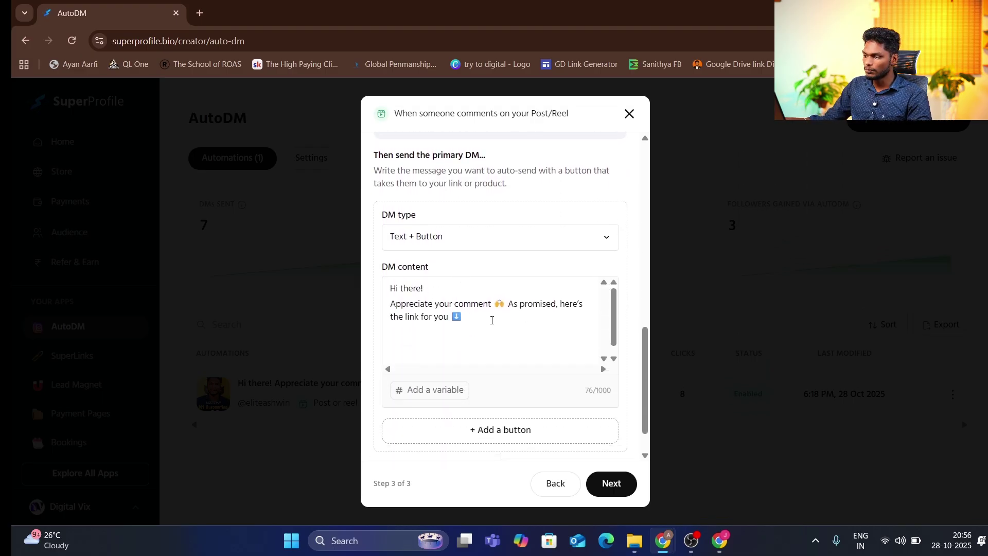
Add a button to the primary DM, keeping its 'Click me' label
{"action": "scroll", "coordinate": [491, 319], "scroll_direction": "down", "scroll_amount": 1}
{"action": "left_click", "coordinate": [502, 431]}
{"action": "scroll", "coordinate": [507, 420], "scroll_direction": "down", "scroll_amount": 2}
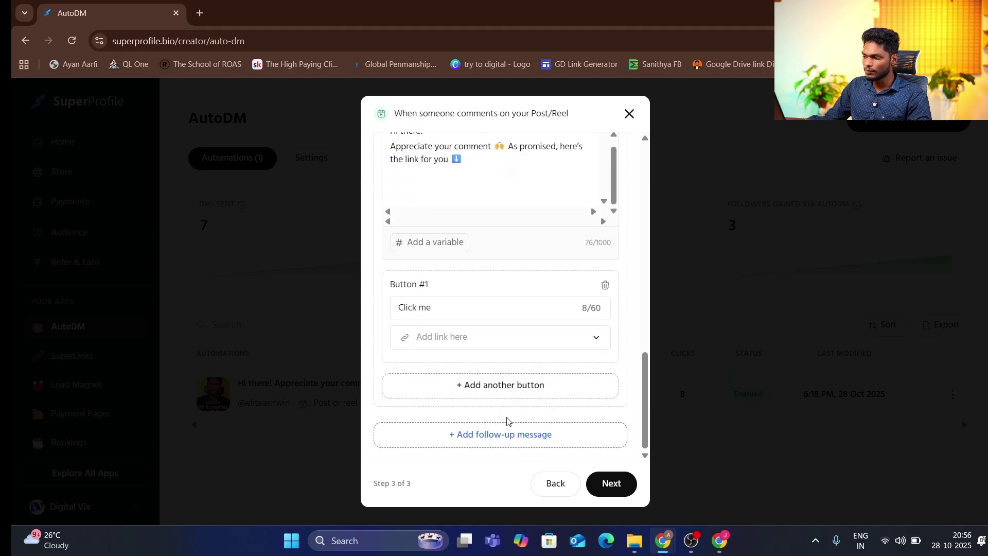
{"action": "left_click", "coordinate": [426, 312]}
{"action": "key", "text": "ctrl+a"}
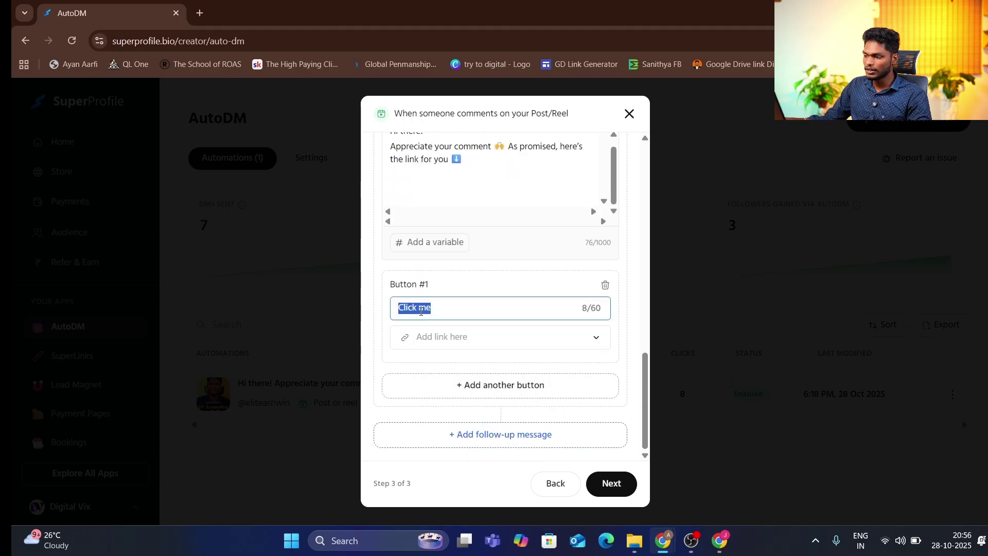
{"action": "left_click", "coordinate": [469, 346]}
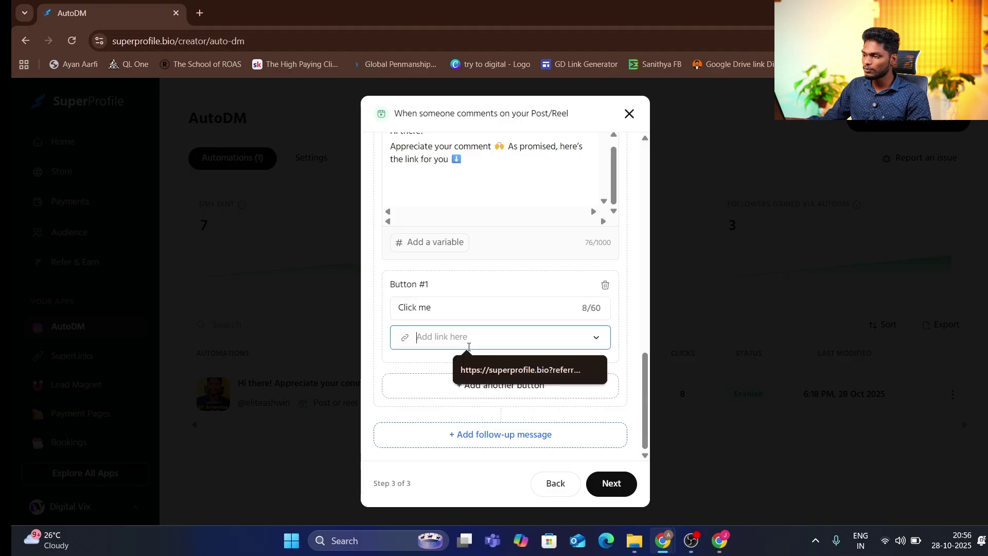
{"action": "left_click", "coordinate": [401, 356]}
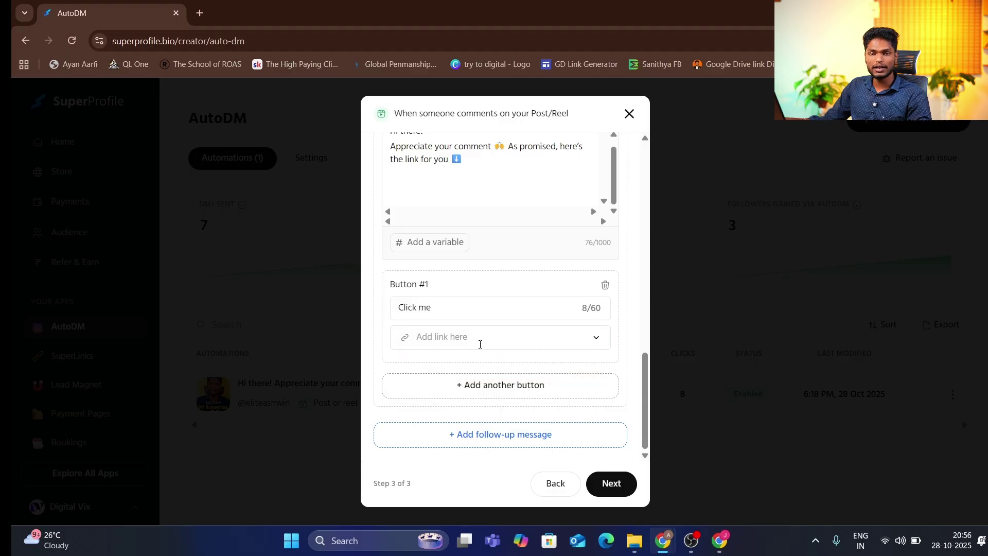
Link Button #1 to My store link from the Store category
{"action": "left_click", "coordinate": [594, 341]}
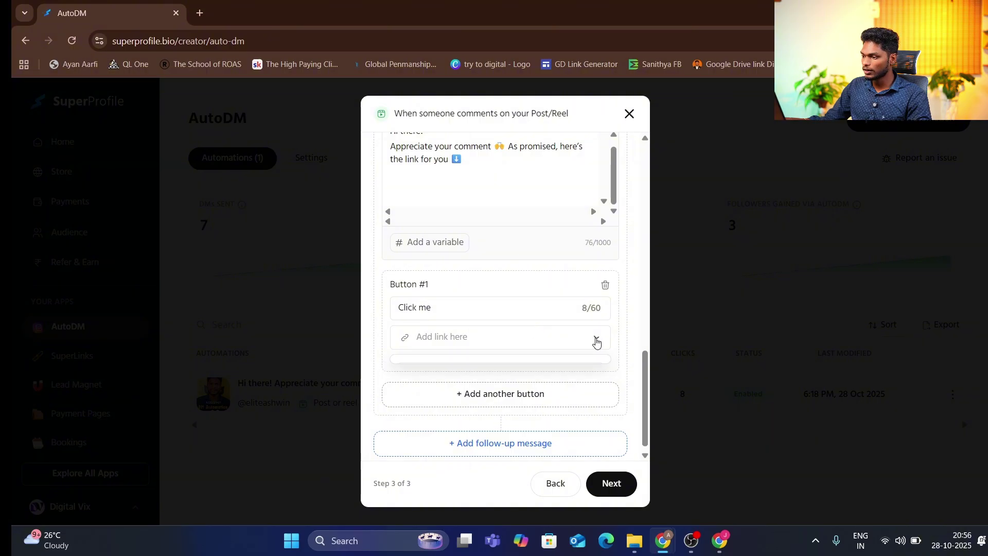
{"action": "scroll", "coordinate": [481, 347], "scroll_direction": "down", "scroll_amount": 1}
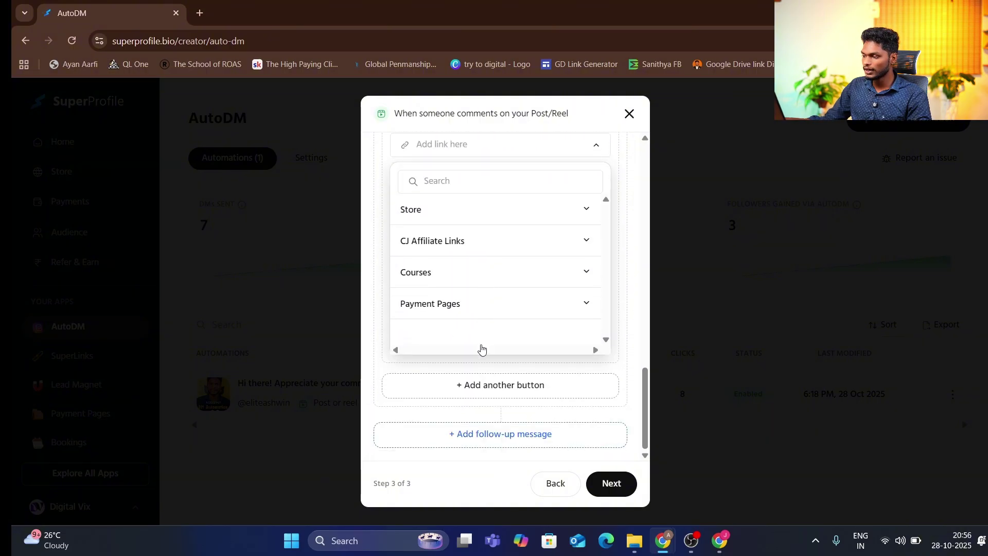
{"action": "scroll", "coordinate": [481, 346], "scroll_direction": "up", "scroll_amount": 2}
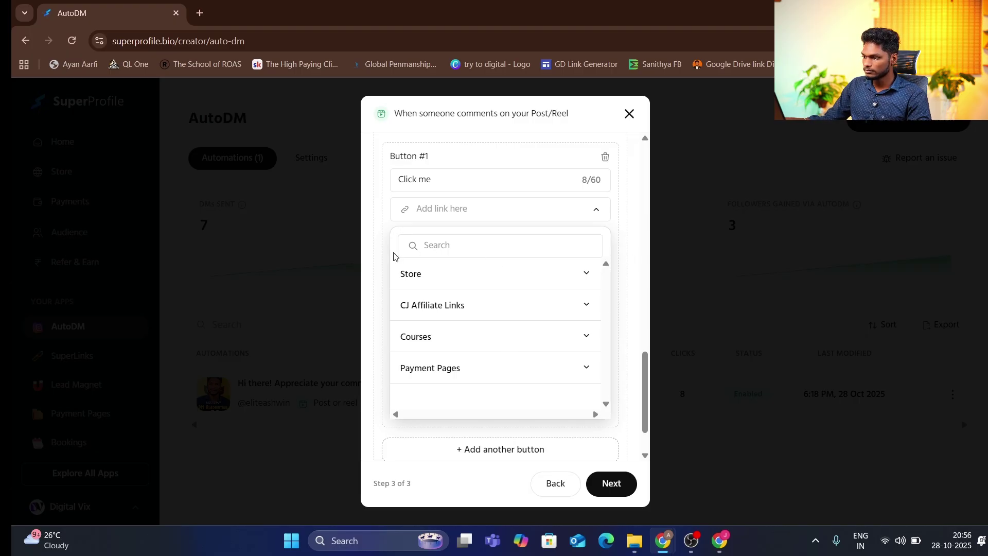
{"action": "scroll", "coordinate": [433, 331], "scroll_direction": "down", "scroll_amount": 1}
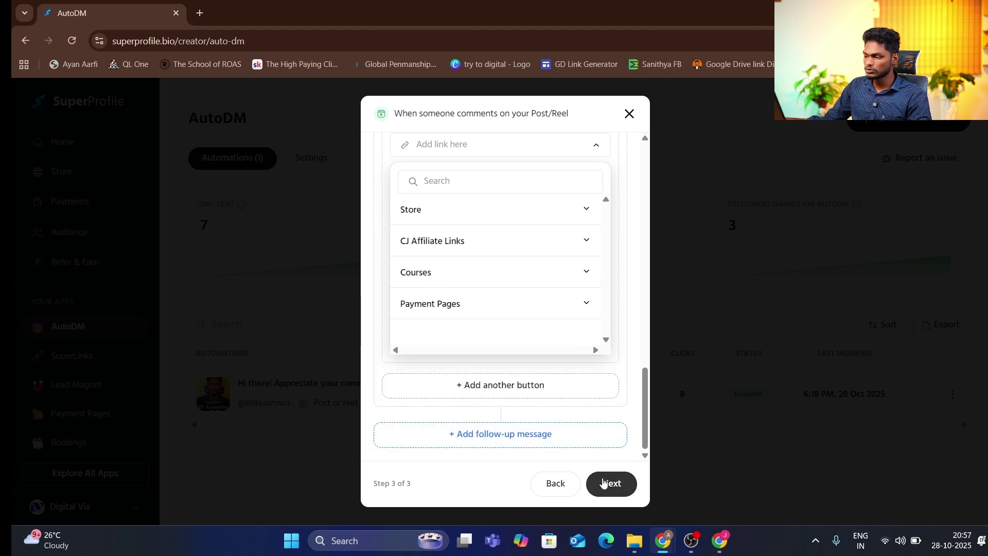
{"action": "left_click", "coordinate": [604, 482]}
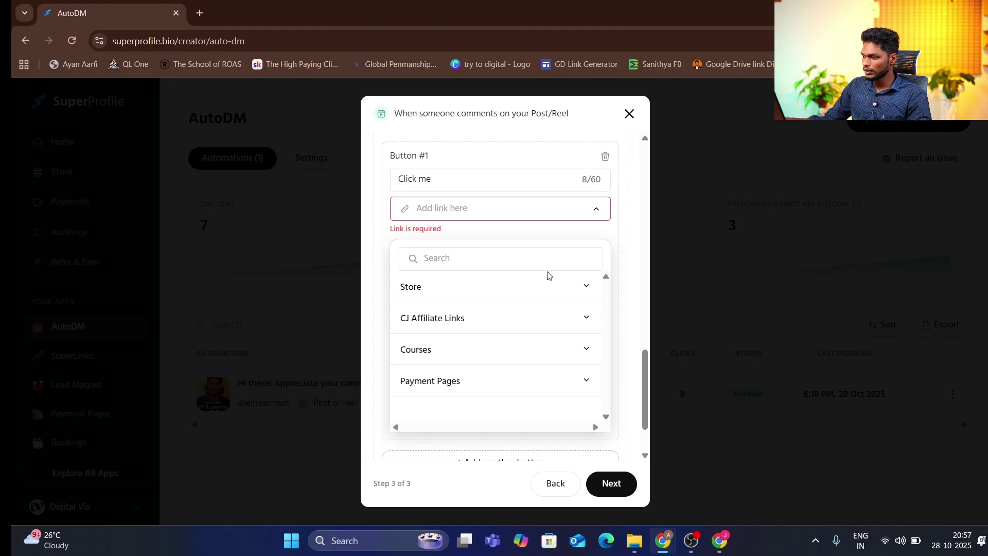
{"action": "left_click", "coordinate": [428, 289]}
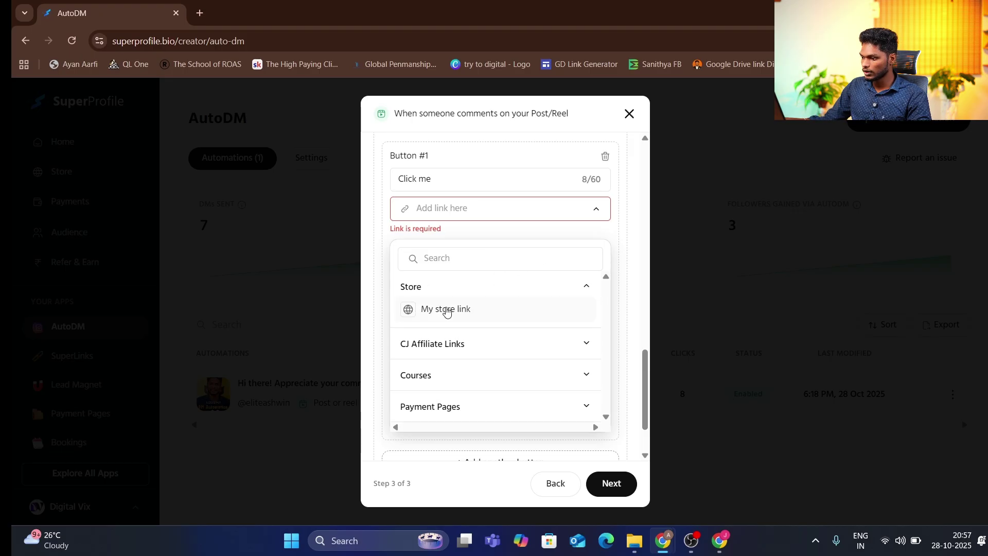
{"action": "left_click", "coordinate": [443, 310]}
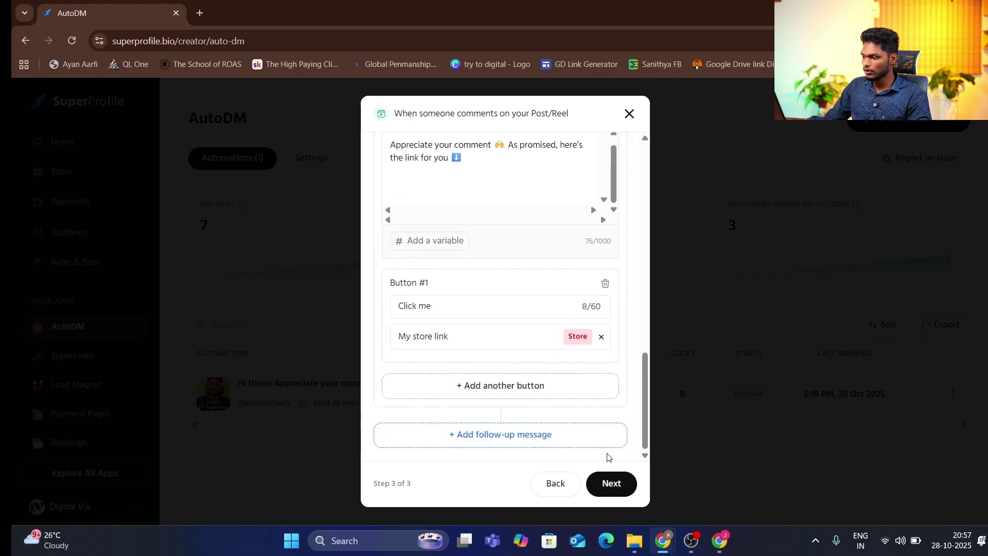
Review the Launch AutoDM summary, then close it to return to the automations list
{"action": "left_click", "coordinate": [609, 483]}
{"action": "scroll", "coordinate": [556, 350], "scroll_direction": "up", "scroll_amount": 9}
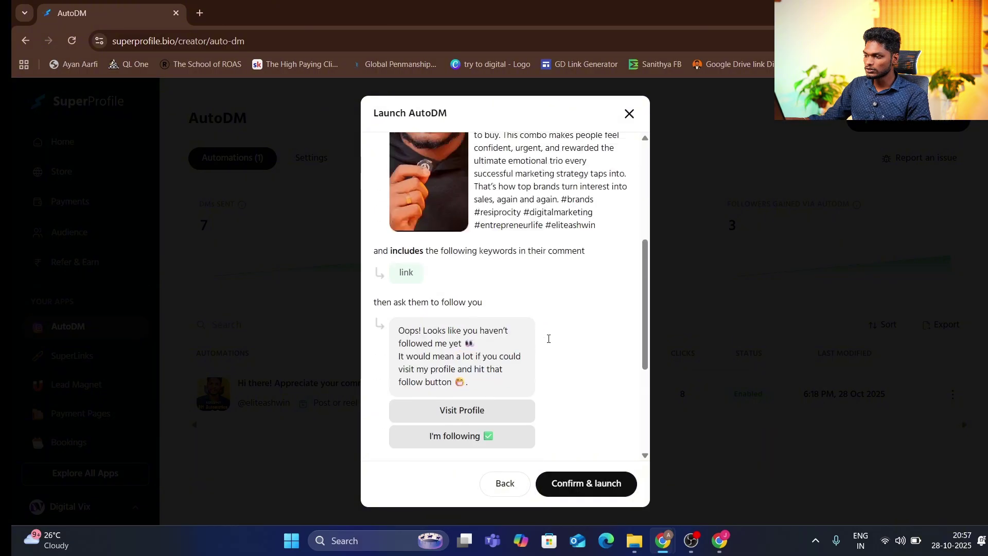
{"action": "scroll", "coordinate": [548, 338], "scroll_direction": "down", "scroll_amount": 10}
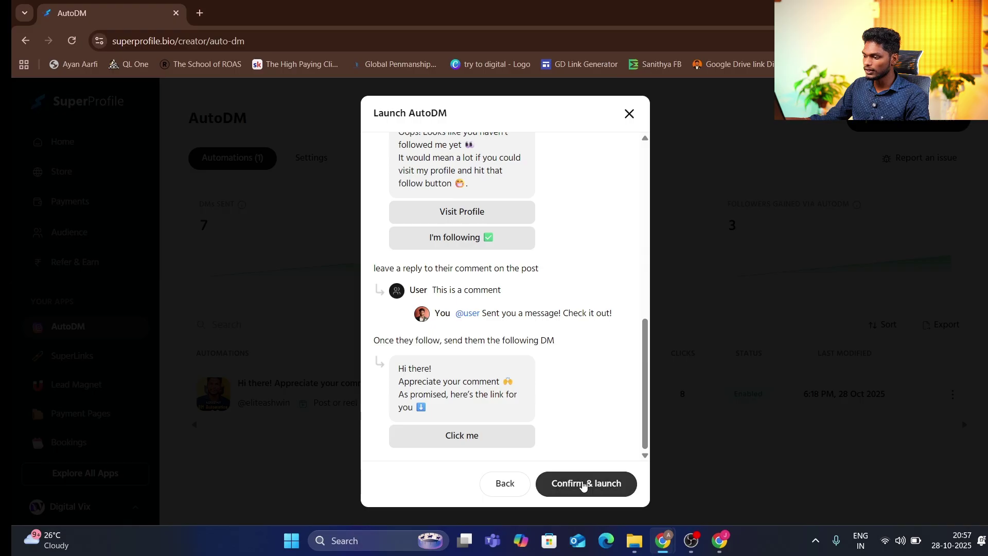
{"action": "left_click", "coordinate": [629, 113]}
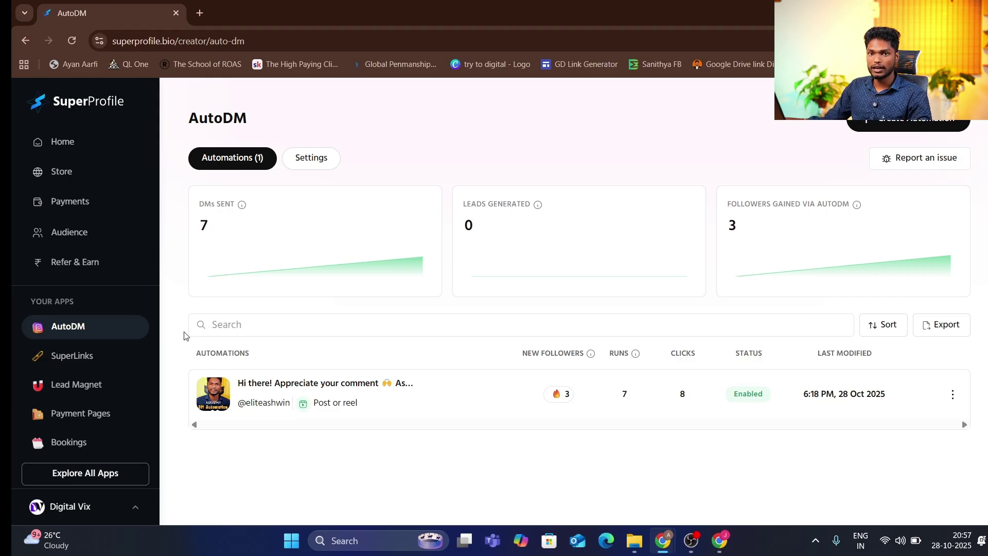
Go to the SuperLinks page, which has no links created yet
{"action": "left_click", "coordinate": [99, 356]}
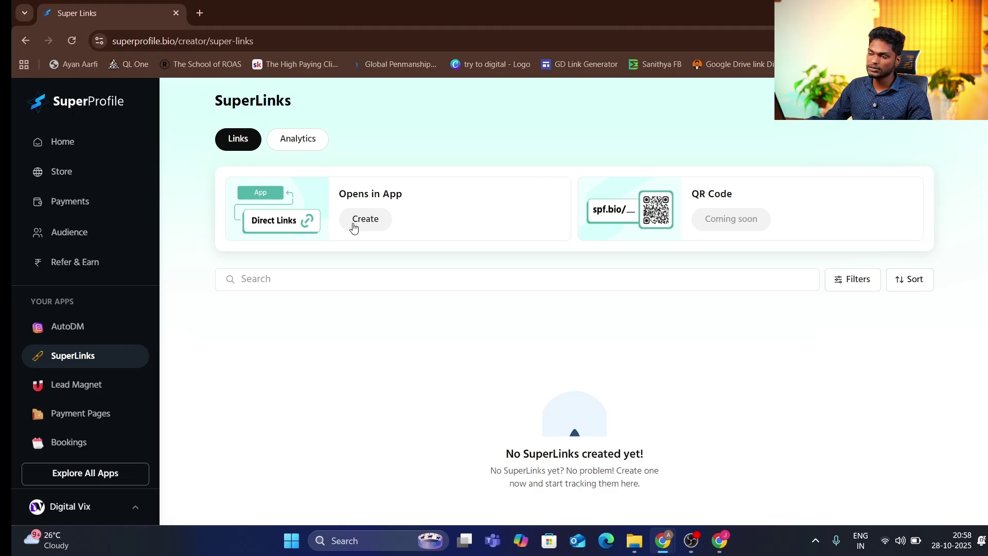
Try the Direct Links option, then open Lead Magnet and preview and close its create form
{"action": "left_click", "coordinate": [354, 227]}
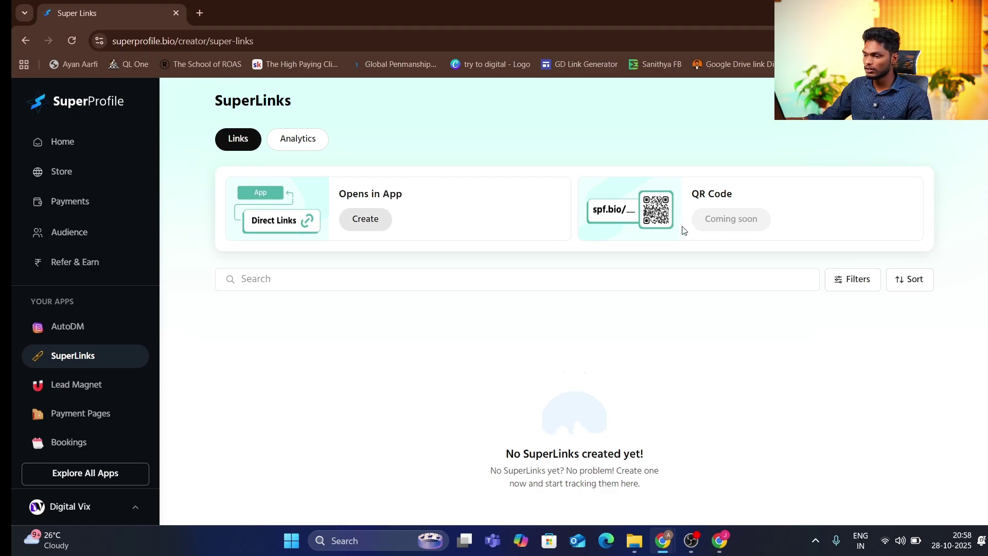
{"action": "left_click", "coordinate": [54, 385]}
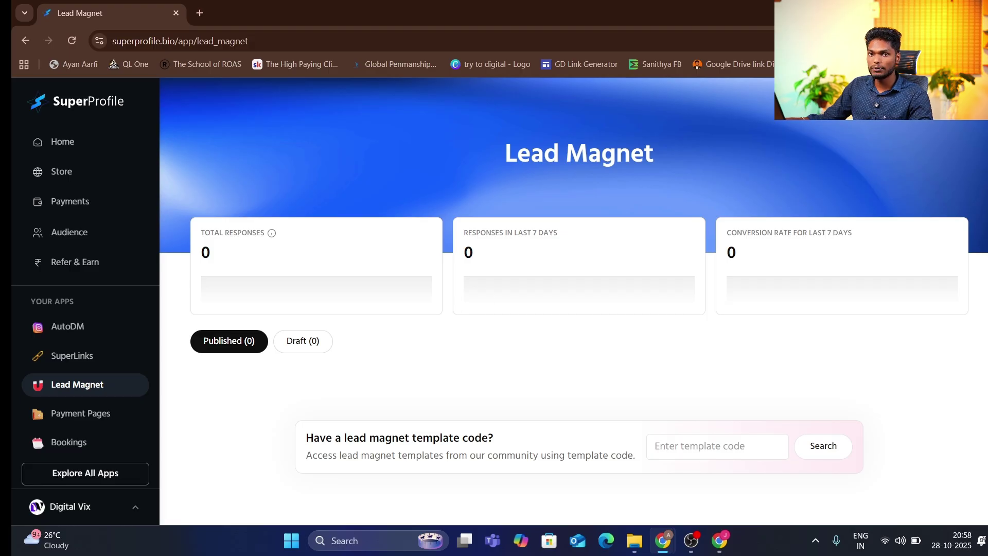
{"action": "left_click", "coordinate": [923, 103]}
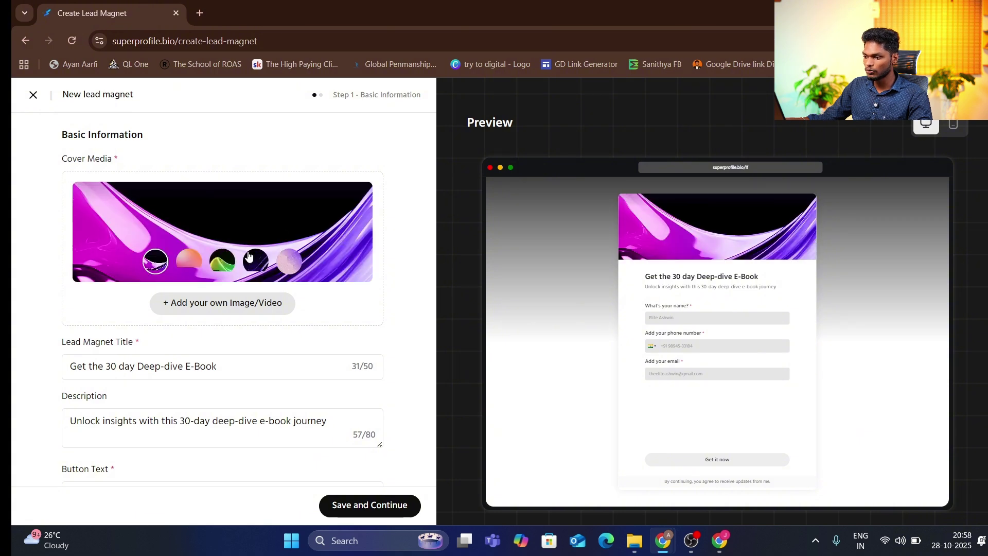
{"action": "scroll", "coordinate": [120, 284], "scroll_direction": "down", "scroll_amount": 4}
{"action": "scroll", "coordinate": [120, 284], "scroll_direction": "down", "scroll_amount": 4}
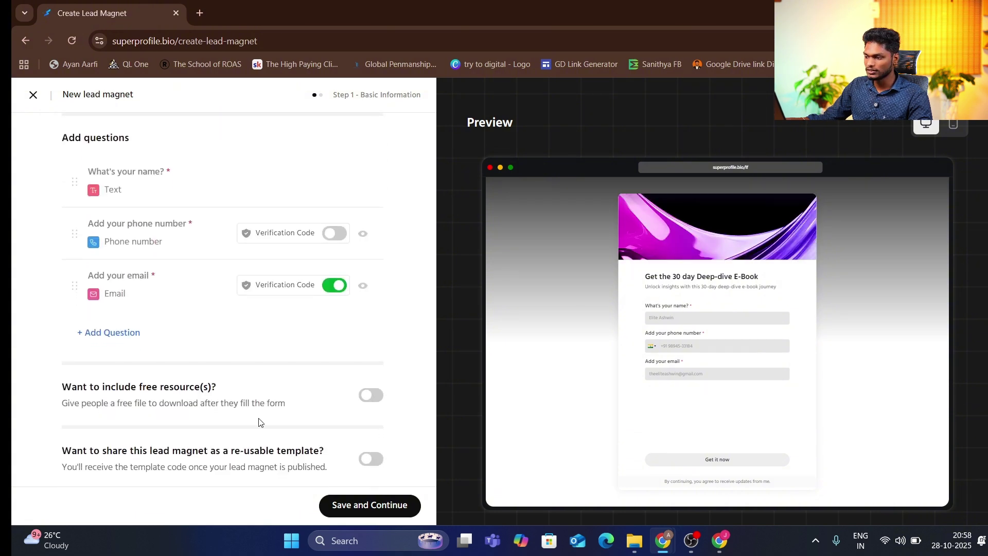
{"action": "left_click", "coordinate": [32, 97]}
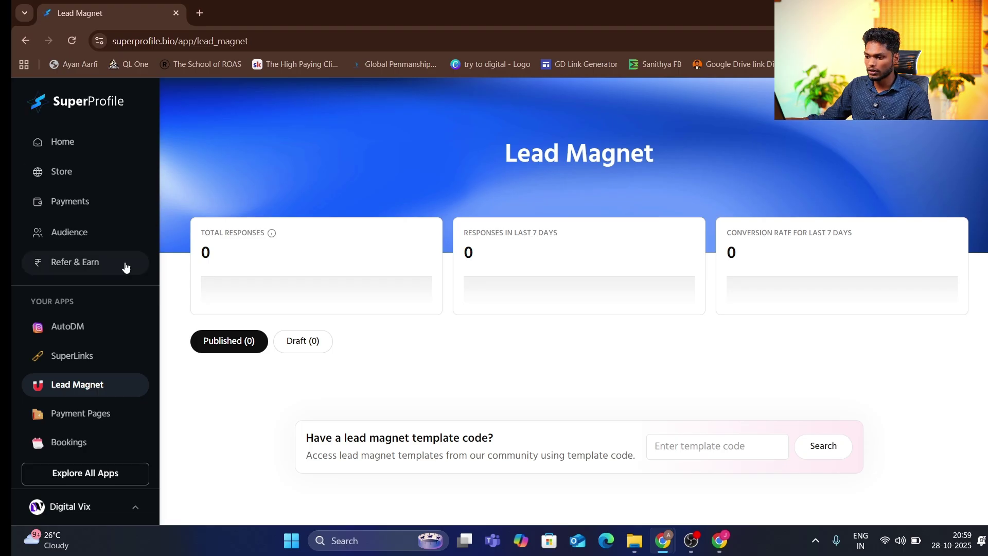
{"action": "scroll", "coordinate": [125, 267], "scroll_direction": "down", "scroll_amount": 2}
Open the Payment Pages overview and scroll through its sales table
{"action": "left_click", "coordinate": [89, 353]}
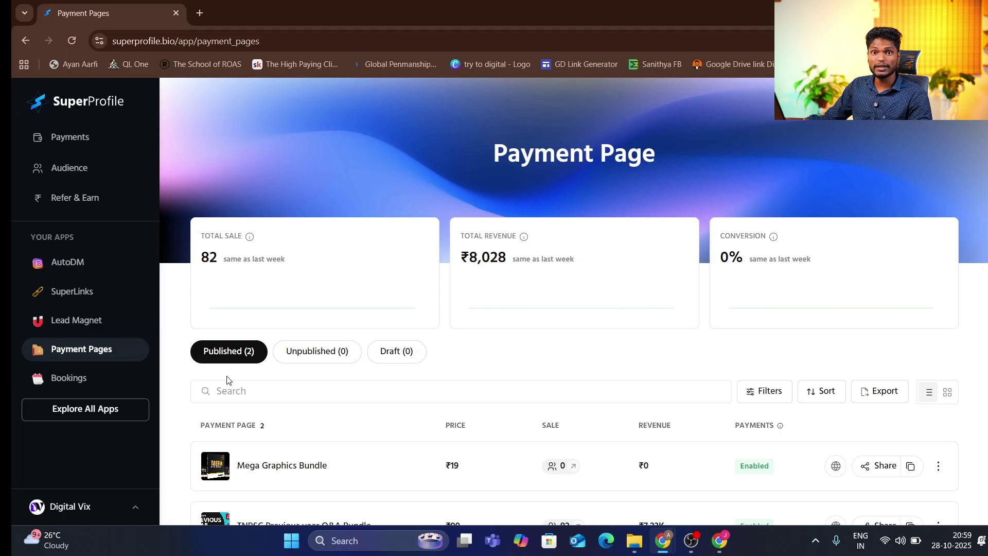
{"action": "scroll", "coordinate": [284, 364], "scroll_direction": "down", "scroll_amount": 2}
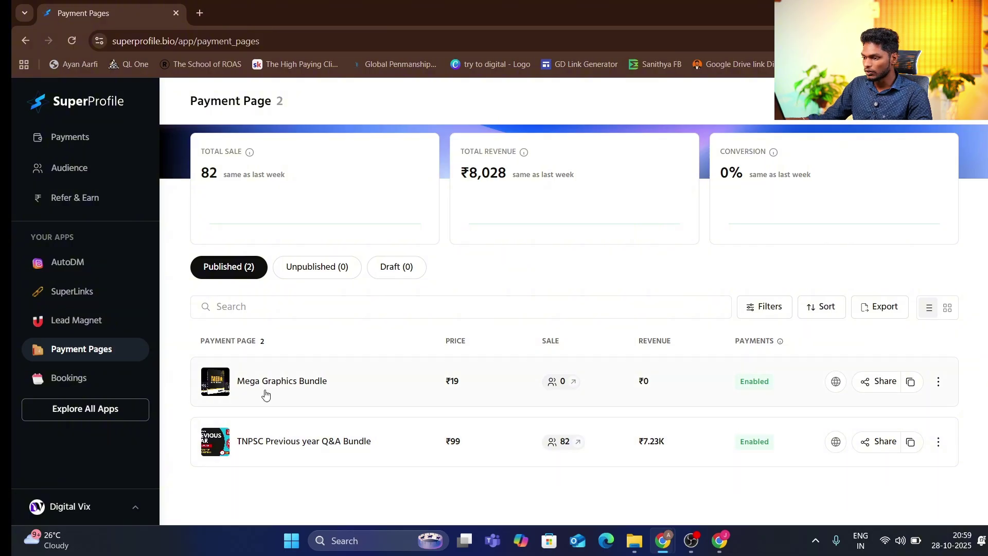
{"action": "scroll", "coordinate": [580, 492], "scroll_direction": "up", "scroll_amount": 1}
{"action": "scroll", "coordinate": [579, 491], "scroll_direction": "up", "scroll_amount": 1}
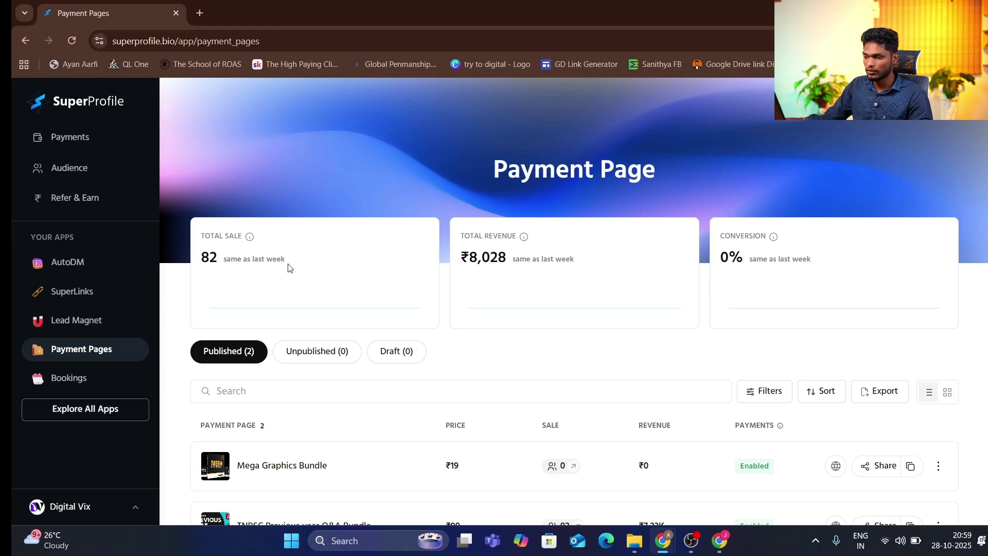
Open the Bookings page and highlight its paid 1:1 consultation description
{"action": "left_click", "coordinate": [107, 368]}
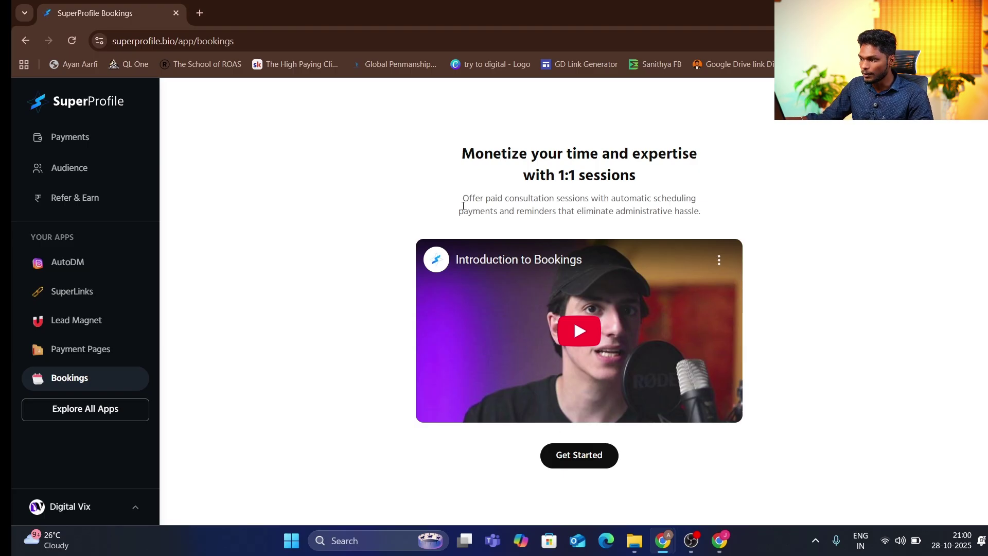
{"action": "left_click_drag", "start_coordinate": [462, 206], "coordinate": [557, 201]}
{"action": "left_click", "coordinate": [614, 203]}
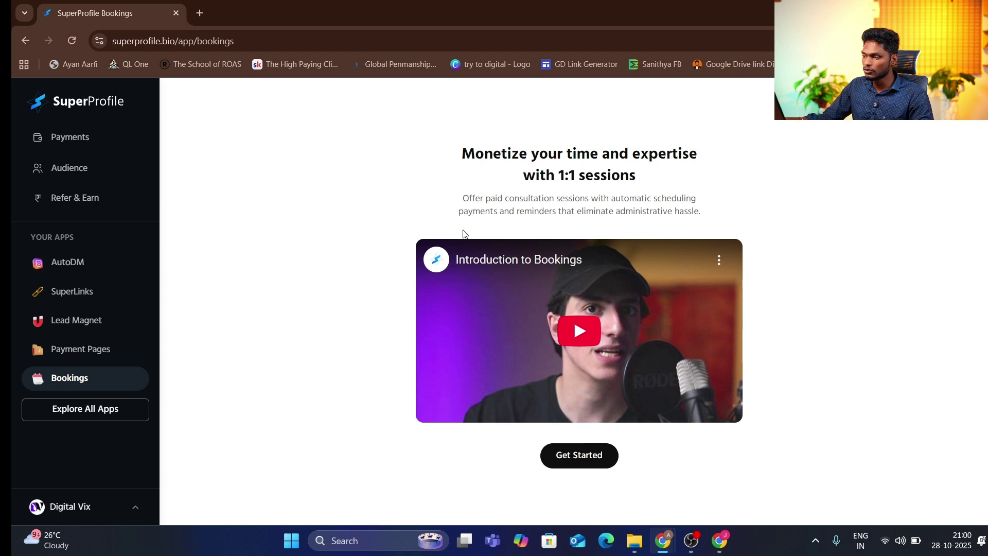
{"action": "left_click_drag", "start_coordinate": [458, 217], "coordinate": [717, 217]}
{"action": "left_click", "coordinate": [716, 217]}
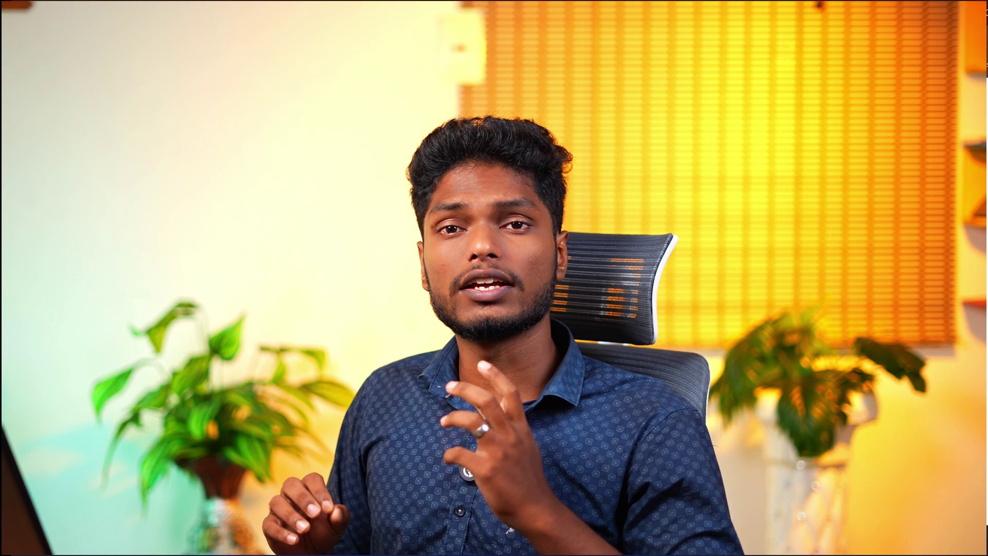